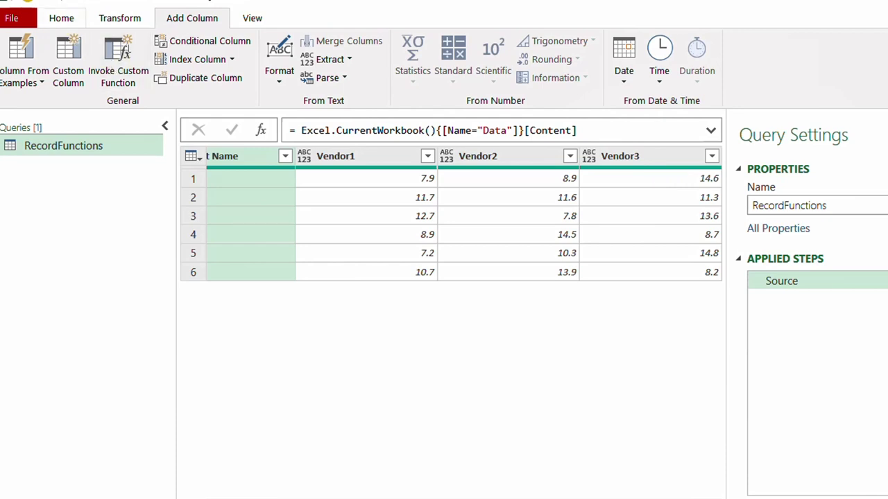
# Start a new custom column and name it LowestPrice.
pyautogui.click(68, 69)
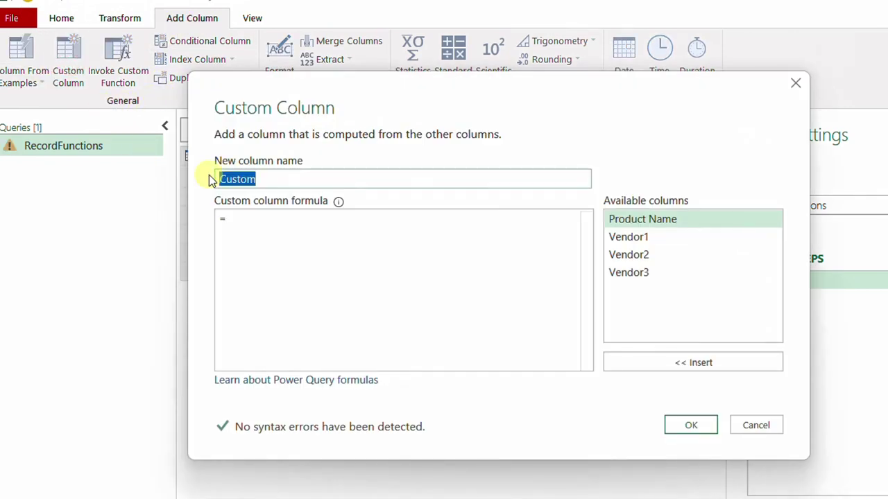
pyautogui.write('LowestPrice')
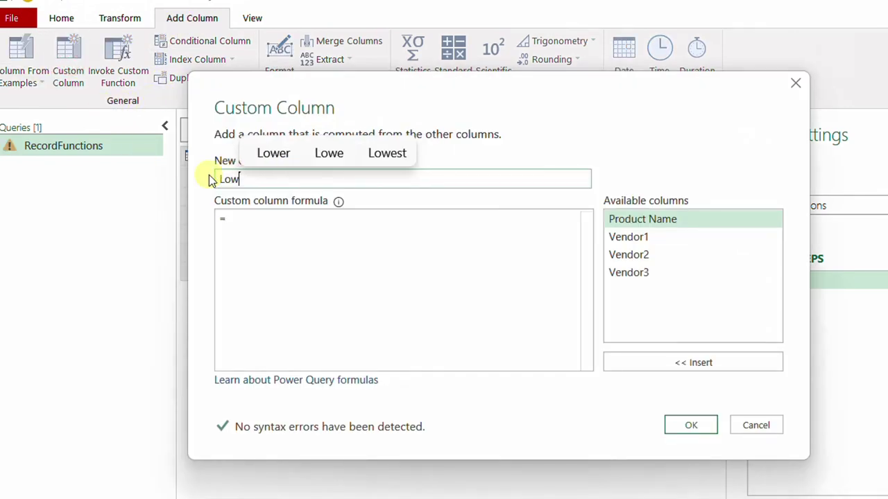
pyautogui.click(245, 222)
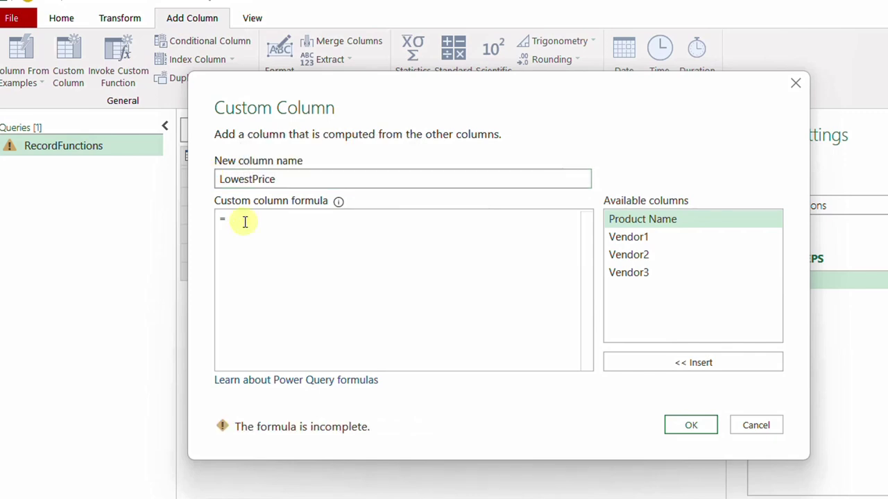
pyautogui.click(645, 238)
pyautogui.click(648, 256)
pyautogui.click(645, 275)
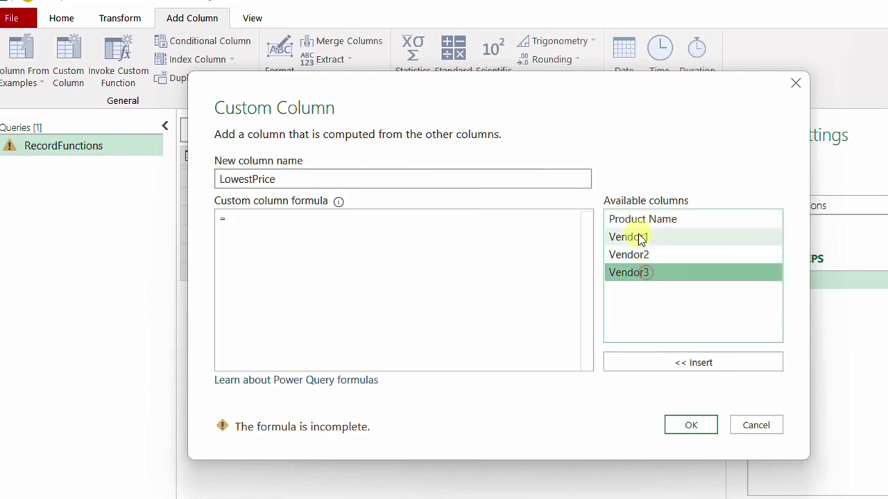
# Create the column with the formula {[Vendor1],[Vendor2],[Vendor3]} and preview the list in its first row.
pyautogui.click(267, 220)
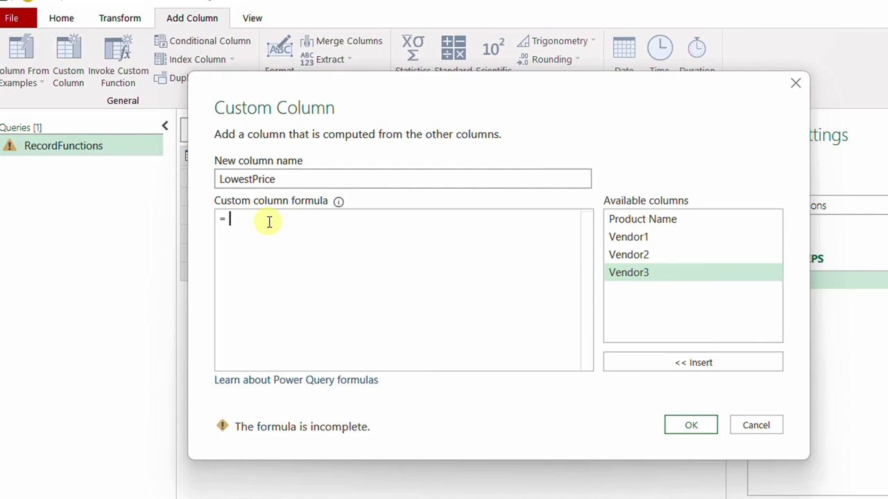
pyautogui.write('{')
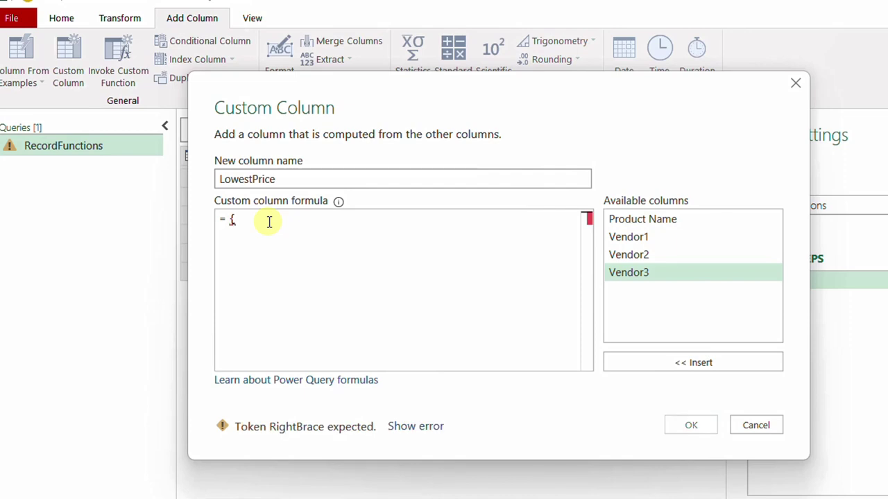
pyautogui.doubleClick(652, 236)
pyautogui.write(',')
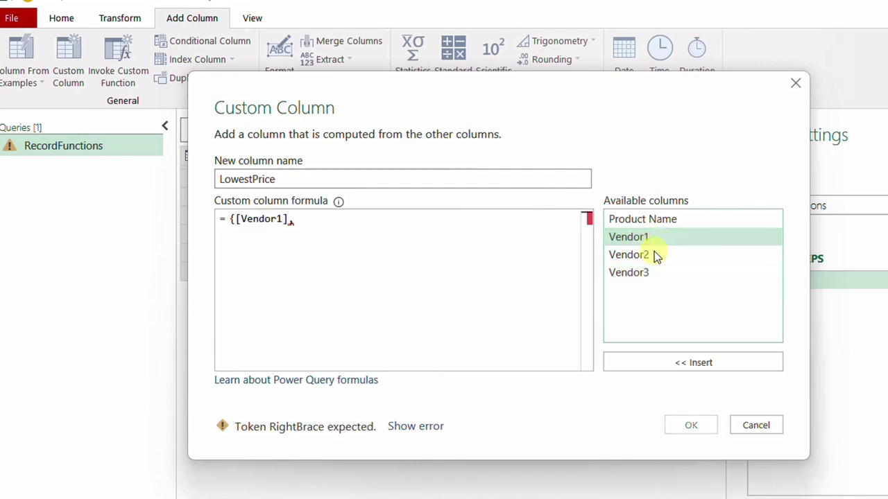
pyautogui.doubleClick(654, 253)
pyautogui.write(',')
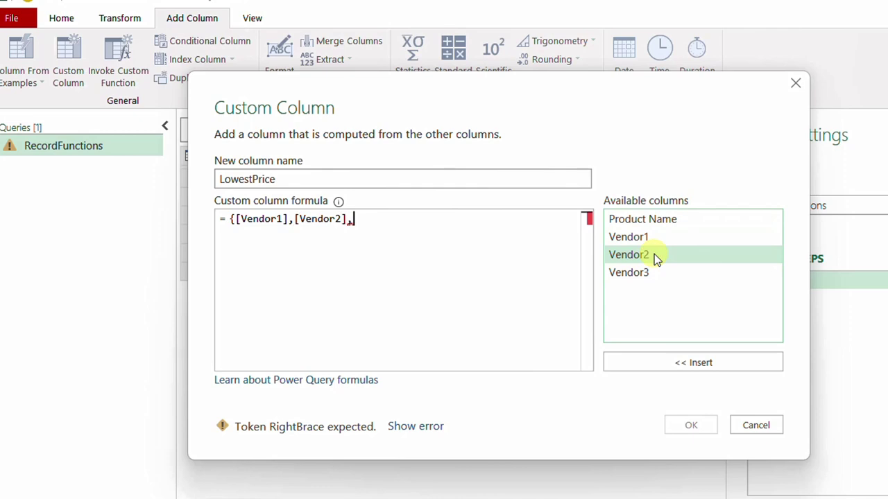
pyautogui.doubleClick(654, 272)
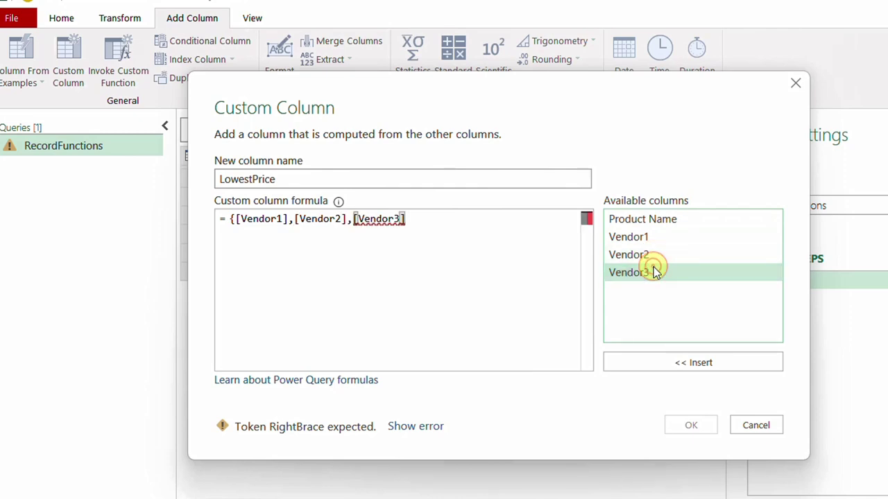
pyautogui.write('}')
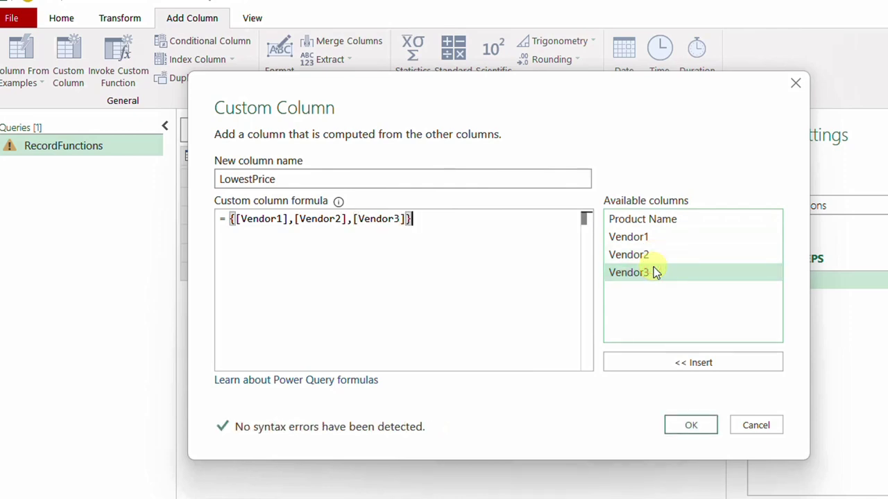
pyautogui.click(680, 427)
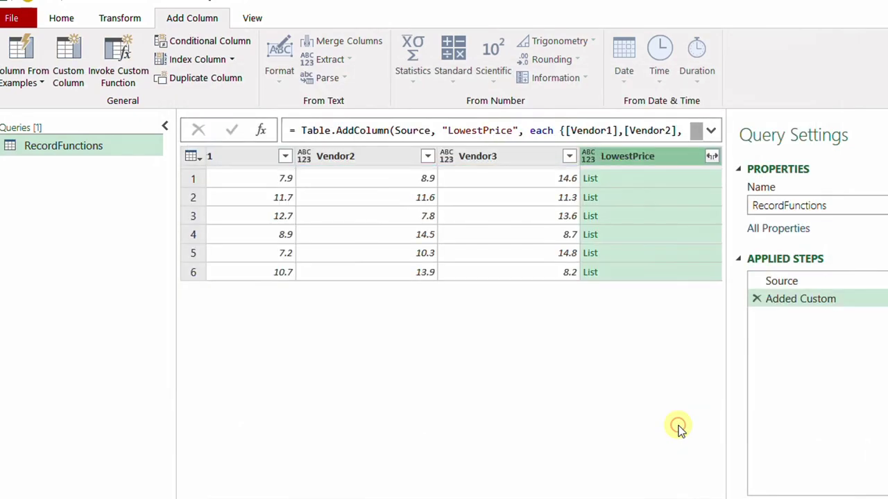
pyautogui.click(645, 179)
pyautogui.moveTo(319, 412); pyautogui.dragTo(316, 351)
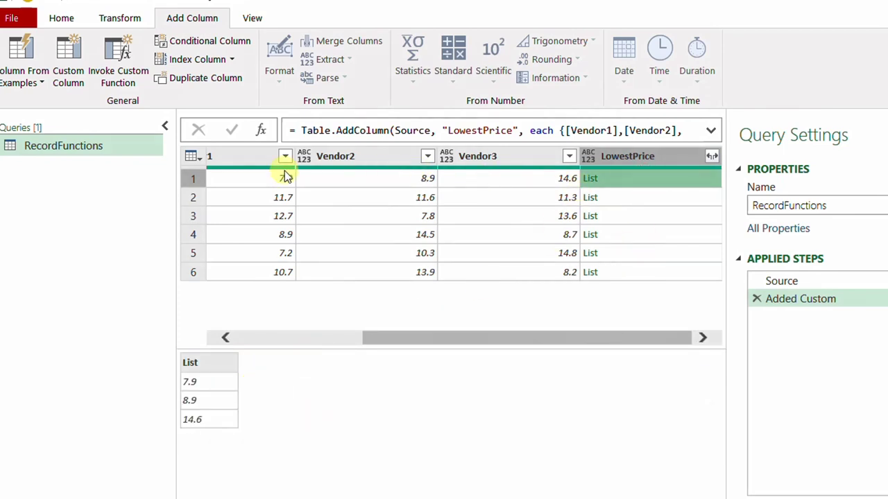
# Wrap the vendor list in the LowestPrice formula with List.Min( ) and apply the change.
pyautogui.click(856, 298)
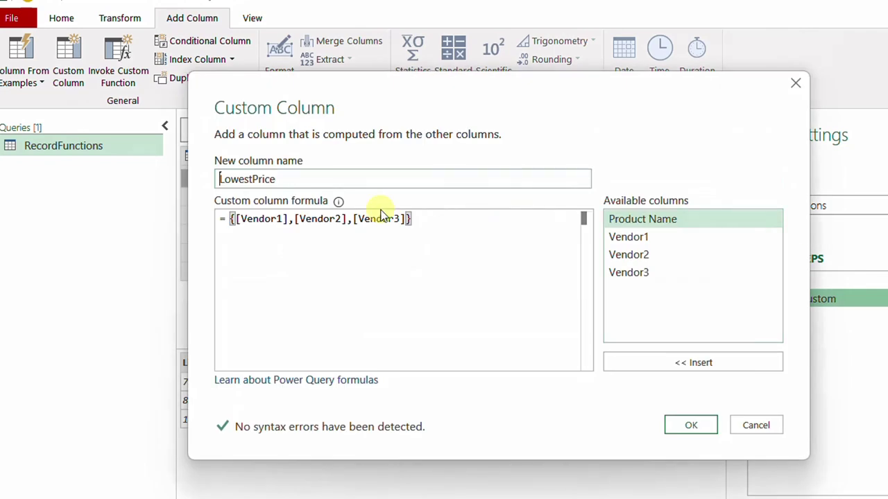
pyautogui.click(232, 223)
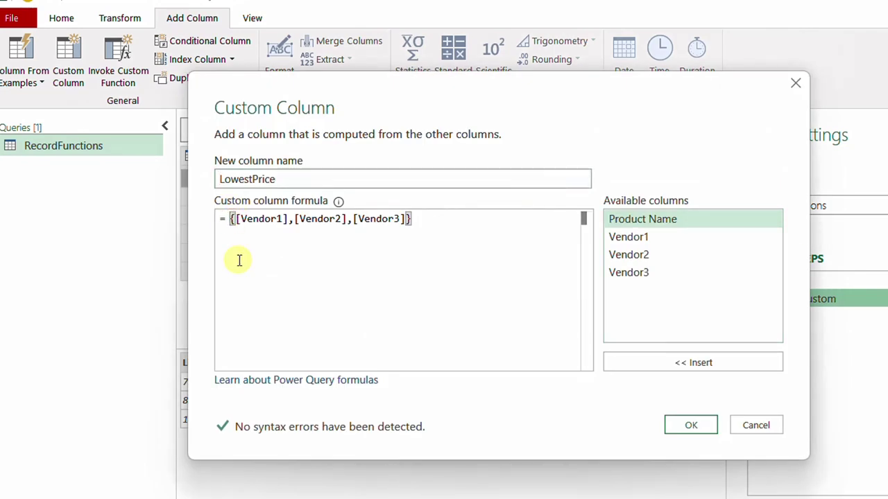
pyautogui.write('List')
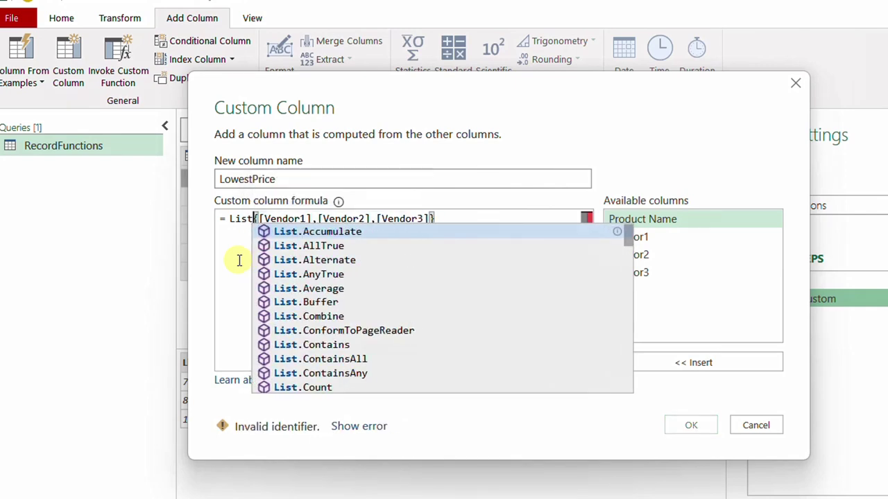
pyautogui.write('.Min(')
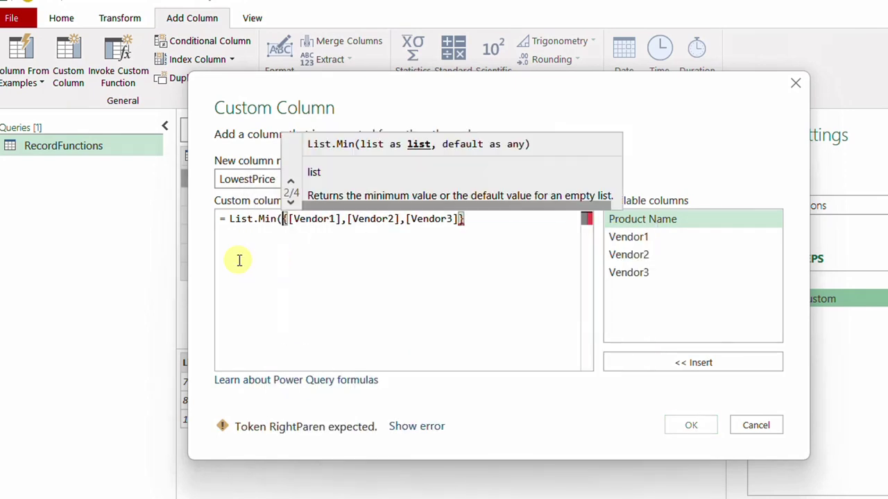
pyautogui.click(486, 222)
pyautogui.write(')')
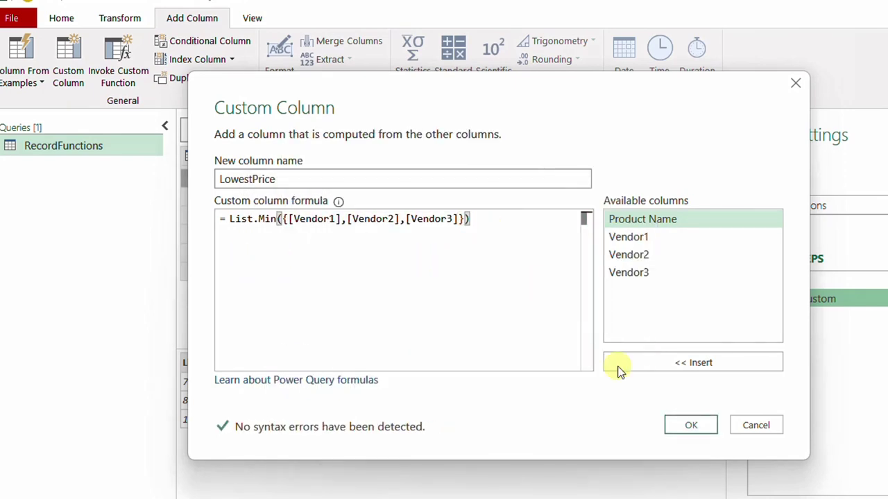
pyautogui.click(691, 430)
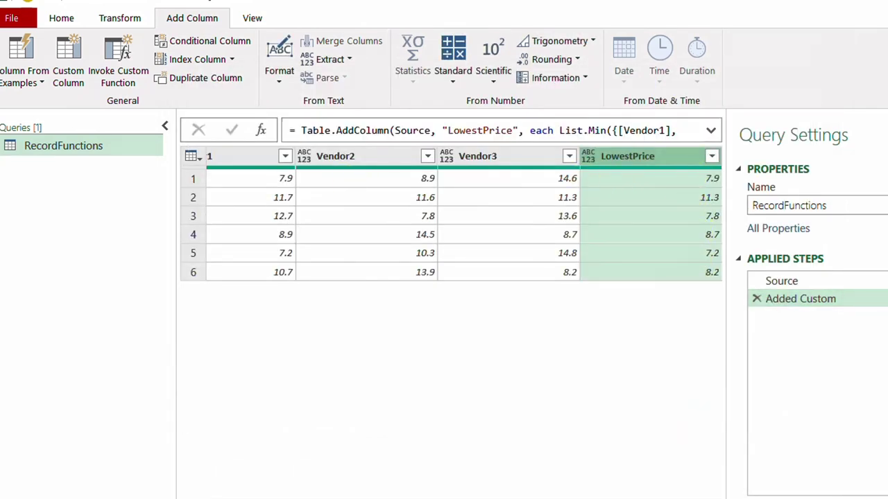
# Comment out the List.Min expression in the LowestPrice formula with // and add a new line below it.
pyautogui.doubleClick(800, 298)
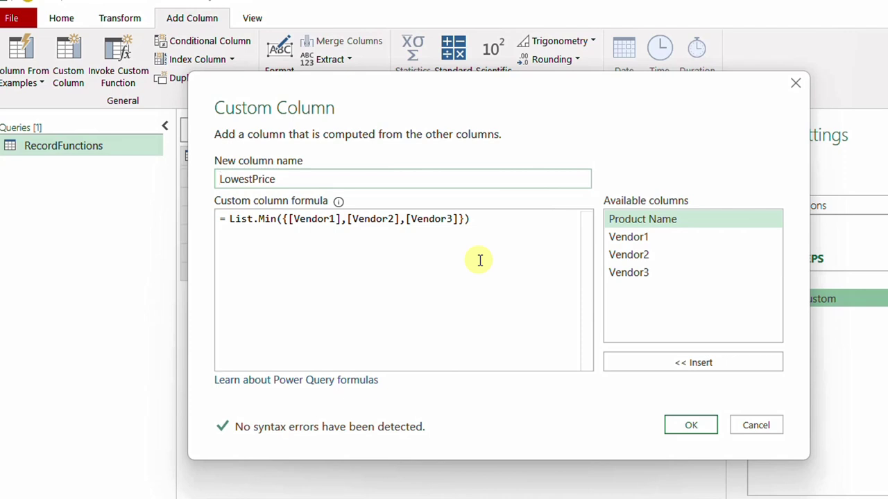
pyautogui.click(233, 229)
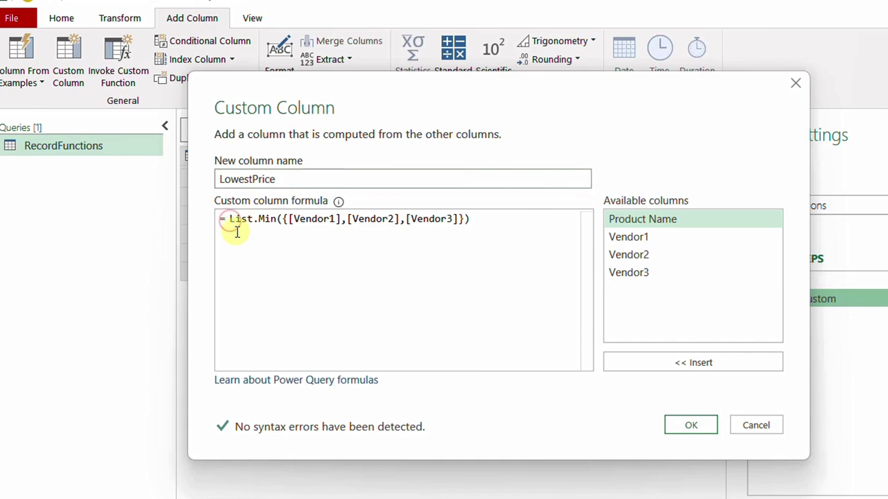
pyautogui.write('//')
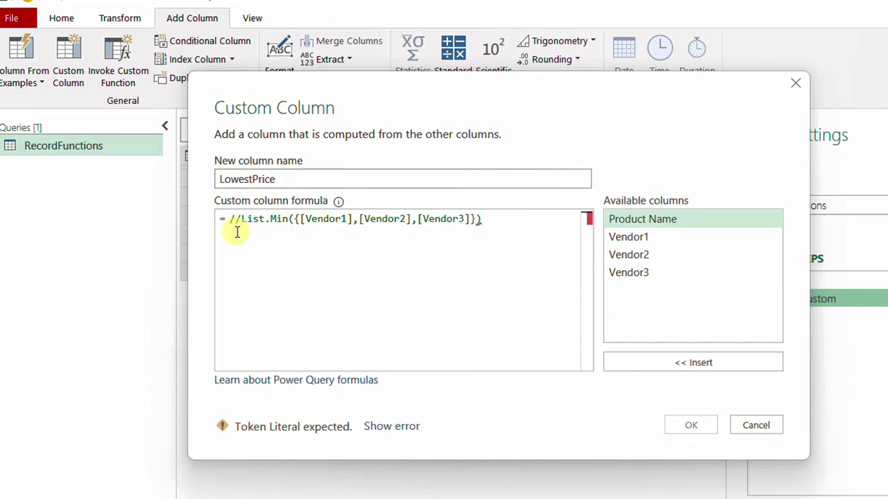
pyautogui.click(496, 220)
pyautogui.press('Return')
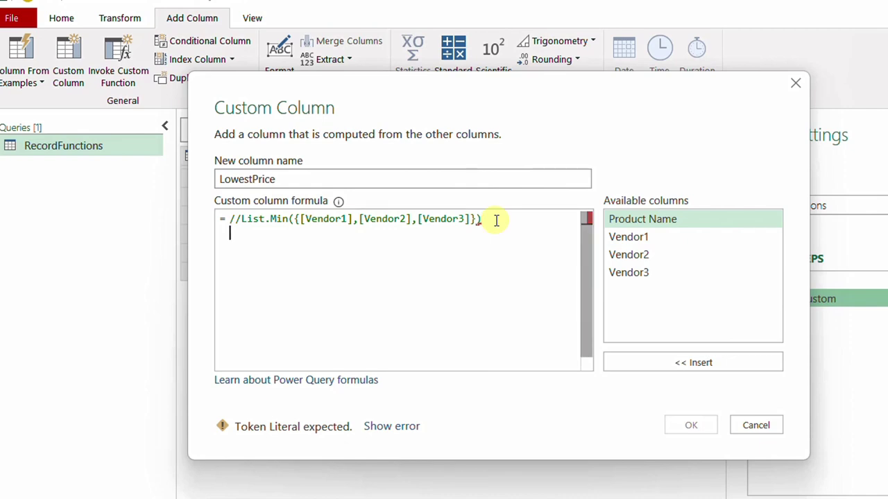
# Enter an underscore (_) below the commented line as the LowestPrice formula, apply it, and preview the first row's record.
pyautogui.moveTo(479, 87); pyautogui.dragTo(512, 353)
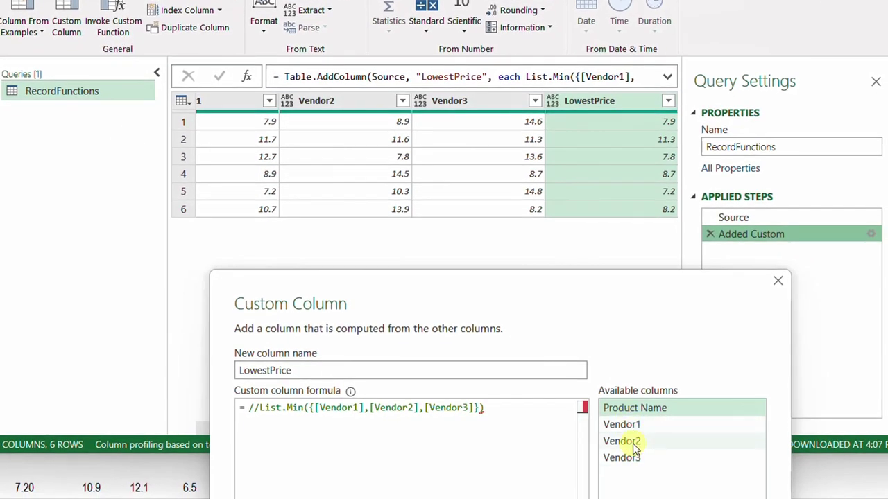
pyautogui.click(280, 432)
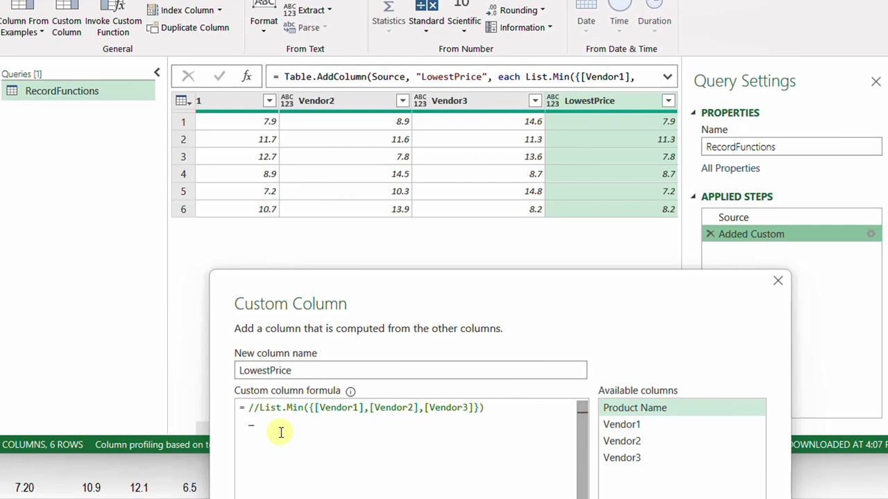
pyautogui.moveTo(354, 271); pyautogui.dragTo(347, 138)
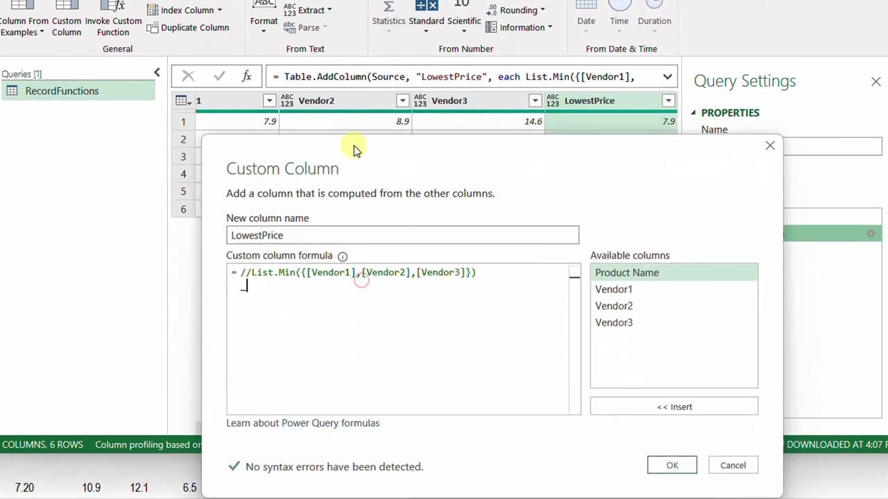
pyautogui.click(670, 466)
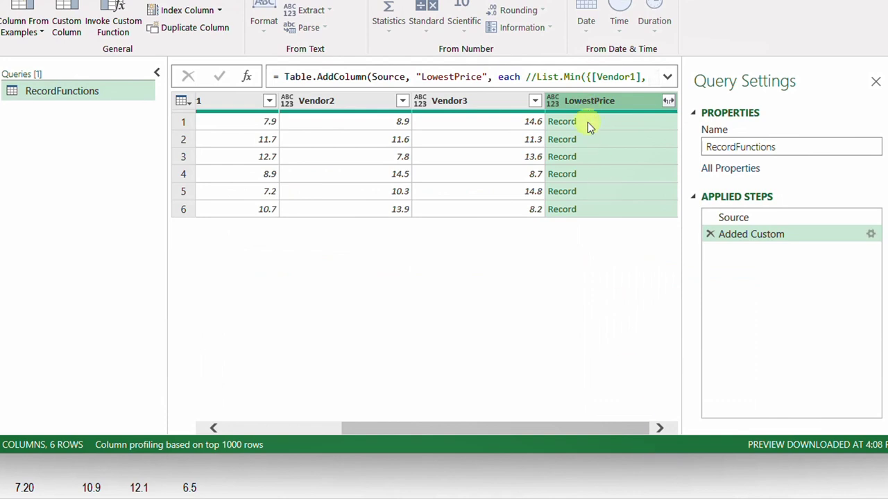
pyautogui.click(613, 123)
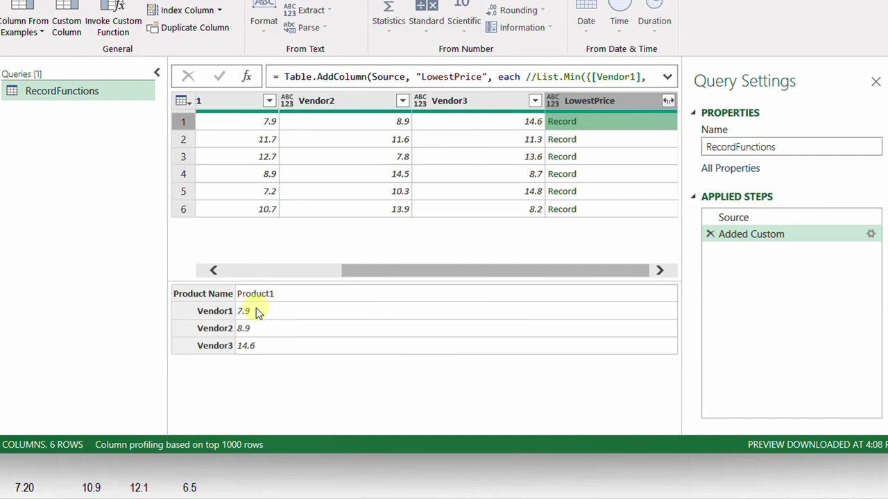
# Change the underscore expression in the LowestPrice formula to Record.ToList(_), apply it, and compare the first row's list with the table columns.
pyautogui.click(871, 235)
pyautogui.click(237, 173)
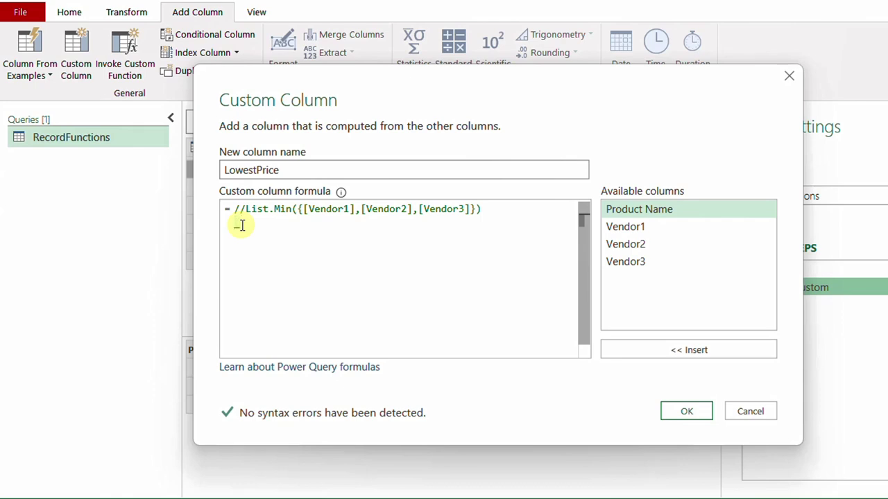
pyautogui.write('Record')
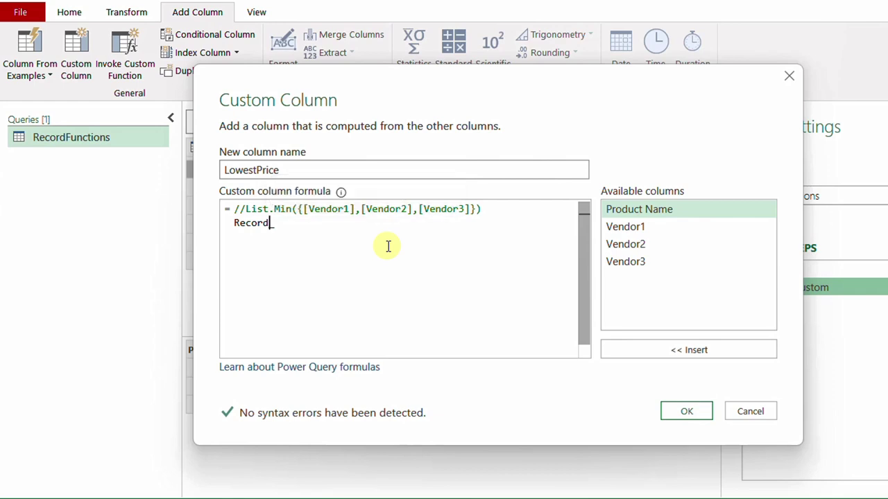
pyautogui.write('.ToList')
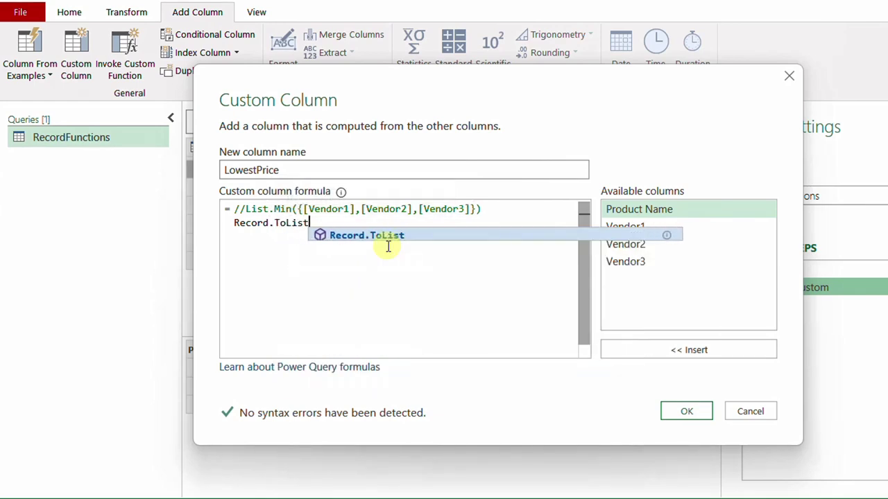
pyautogui.write('(_)')
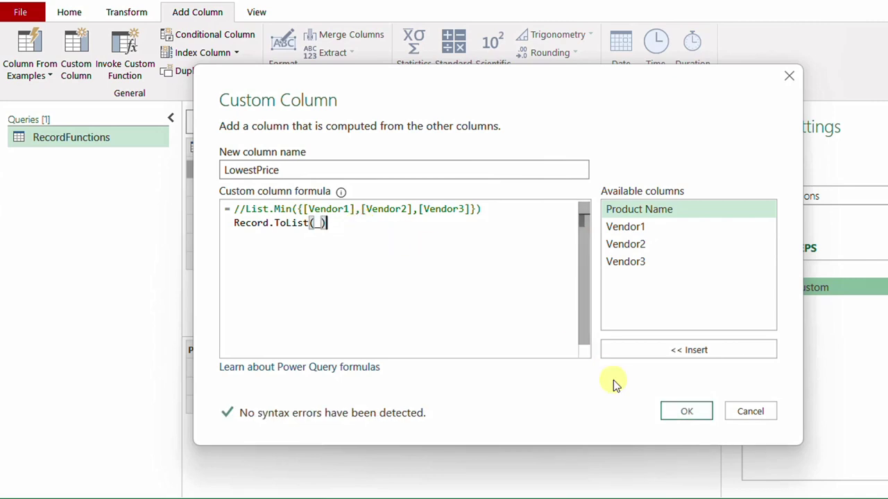
pyautogui.click(675, 416)
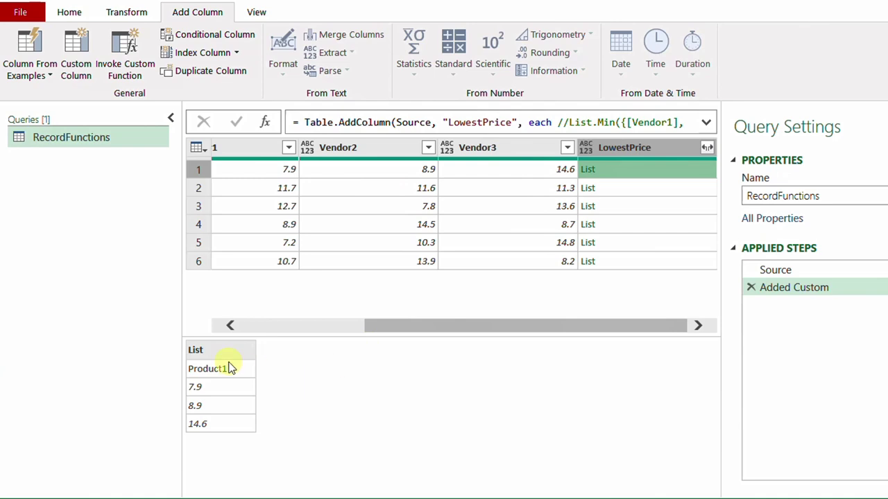
pyautogui.moveTo(572, 330); pyautogui.dragTo(422, 330)
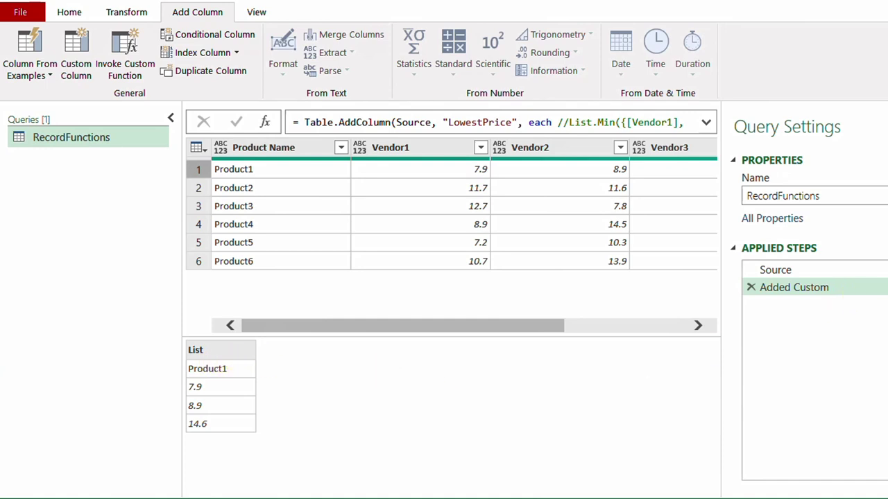
# Wrap Record.ToList(_) in the LowestPrice formula with List.Skip( ), apply it, and preview the first row's list.
pyautogui.click(882, 288)
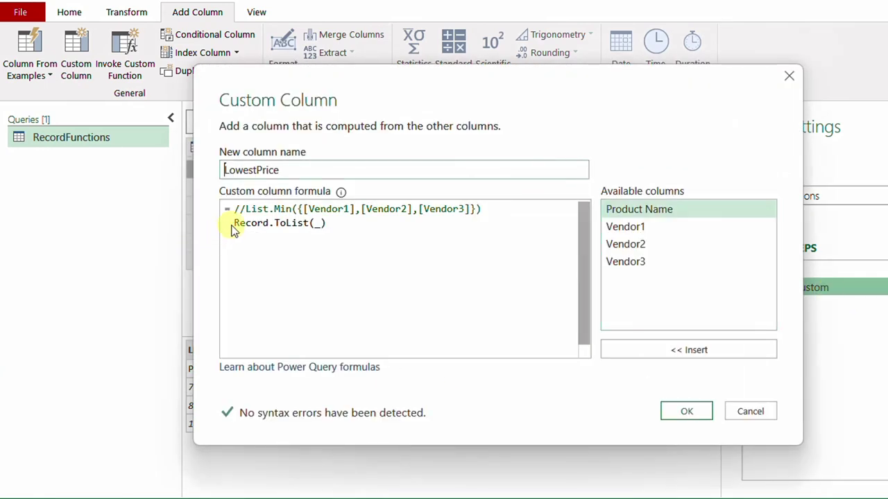
pyautogui.click(234, 223)
pyautogui.write('List')
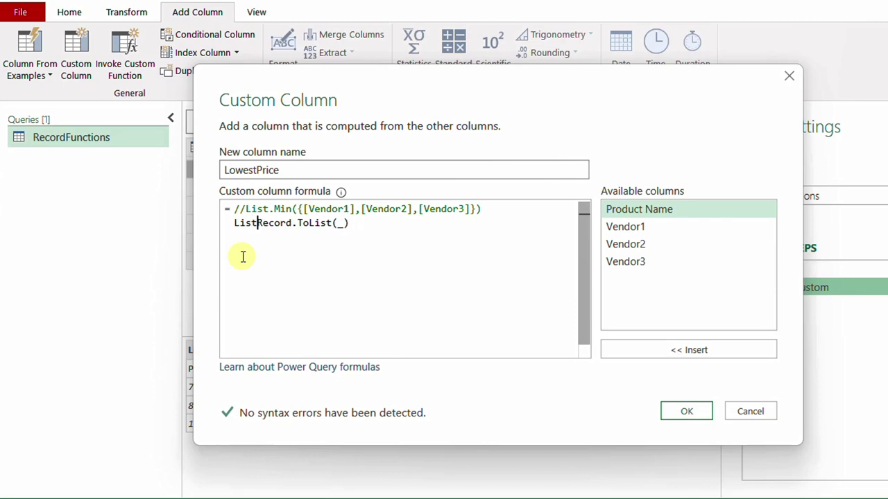
pyautogui.write('.Skip(')
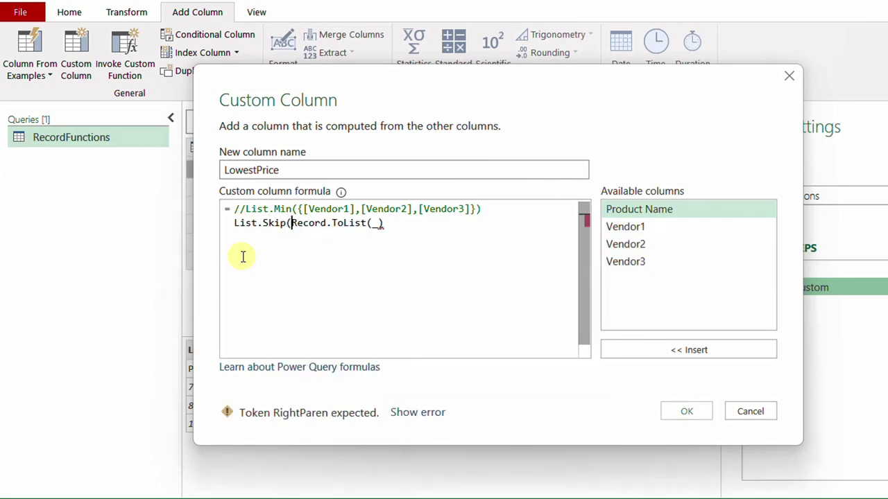
pyautogui.click(412, 228)
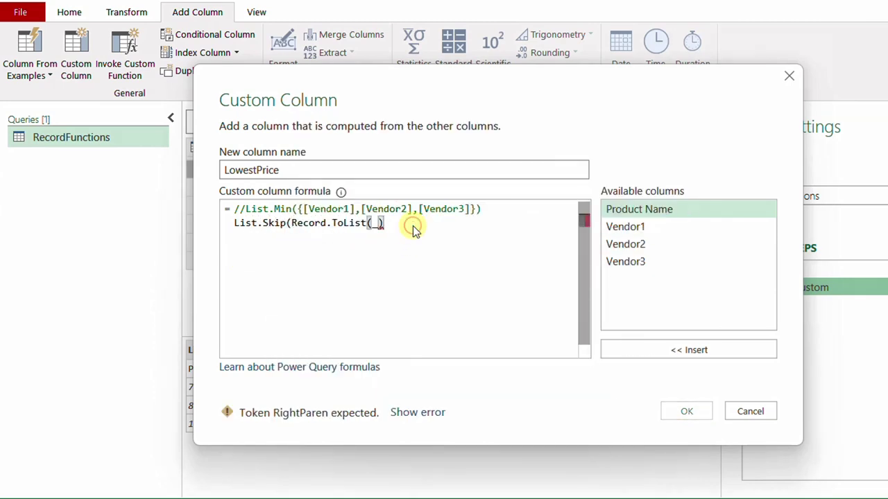
pyautogui.write(')')
pyautogui.click(686, 412)
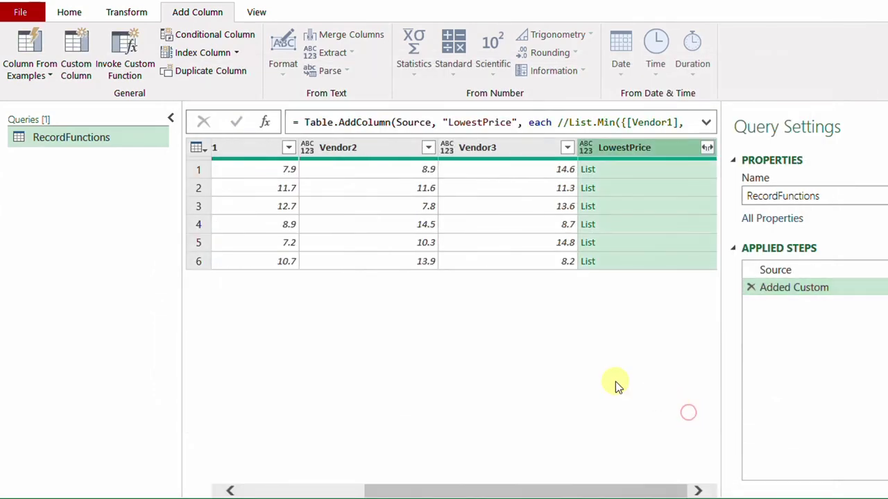
pyautogui.click(672, 172)
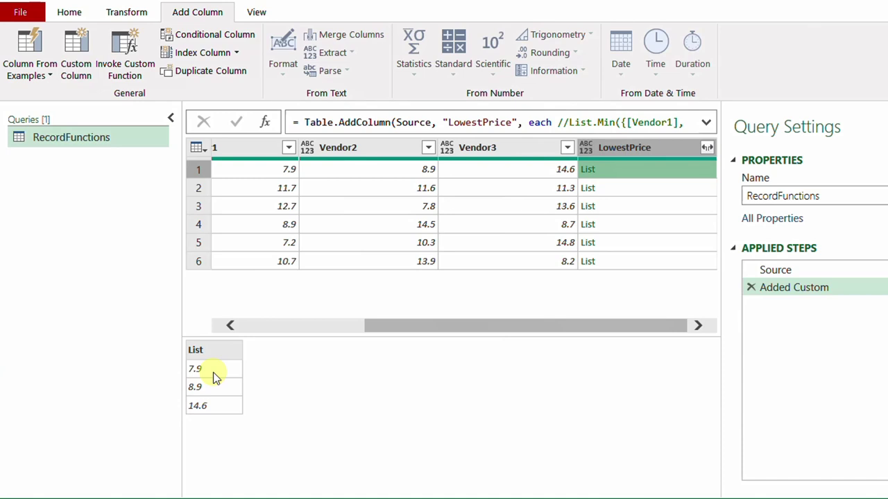
# Wrap the List.Skip expression in the LowestPrice formula with List.Min( ) and apply the change.
pyautogui.click(875, 288)
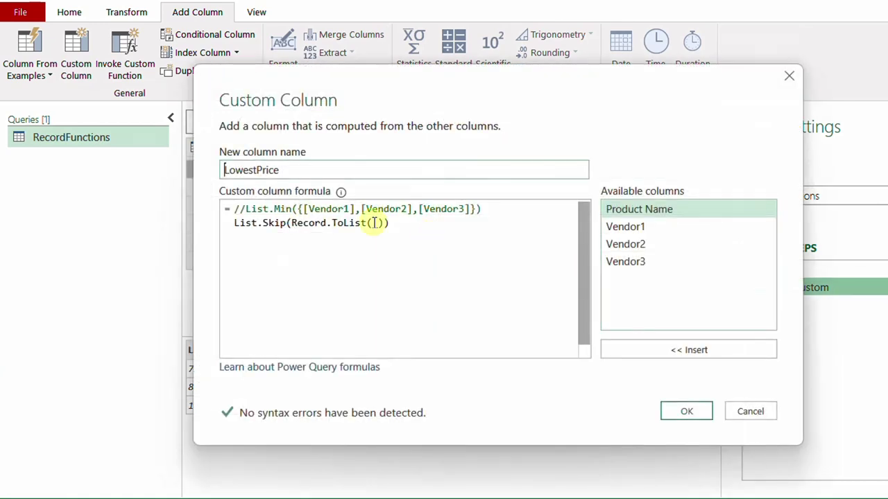
pyautogui.click(235, 223)
pyautogui.write('List.Min(')
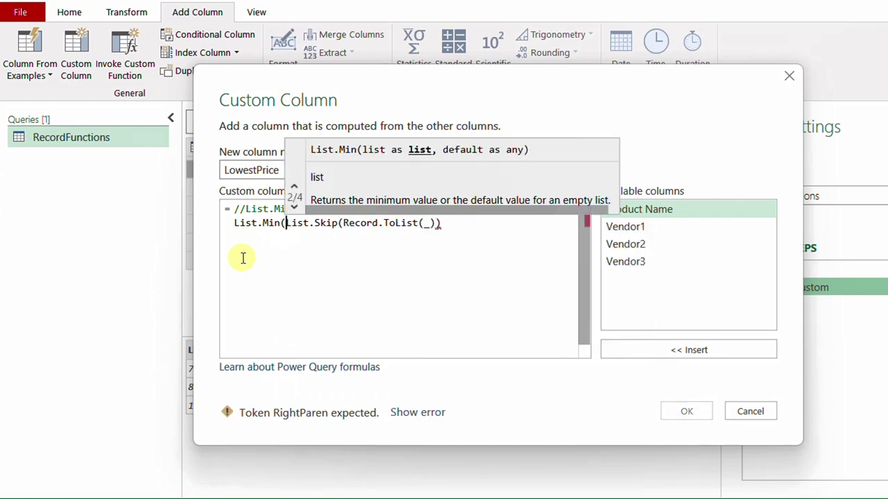
pyautogui.click(471, 231)
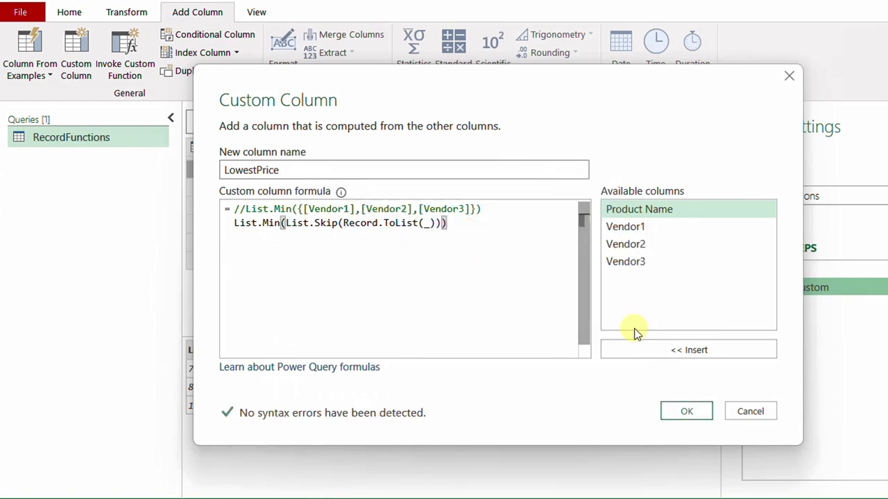
pyautogui.click(695, 412)
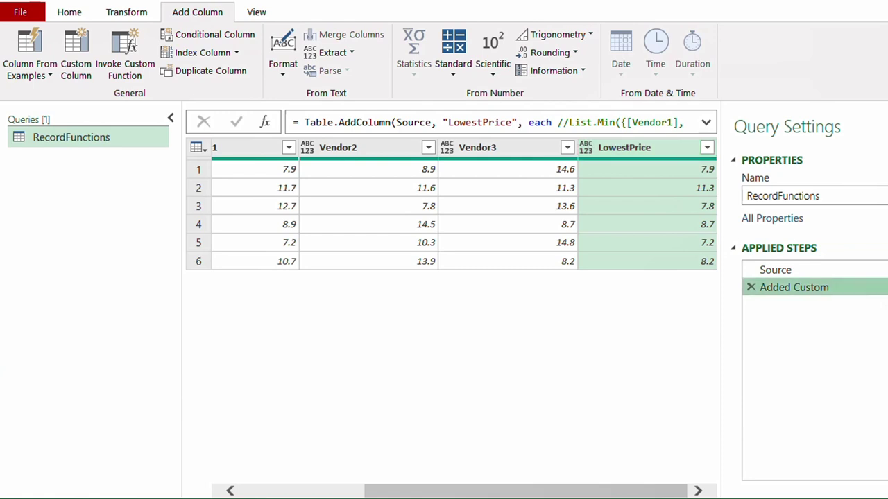
# Review the LowestPrice formula and compare the first row's lowest price with its vendor prices.
pyautogui.click(882, 287)
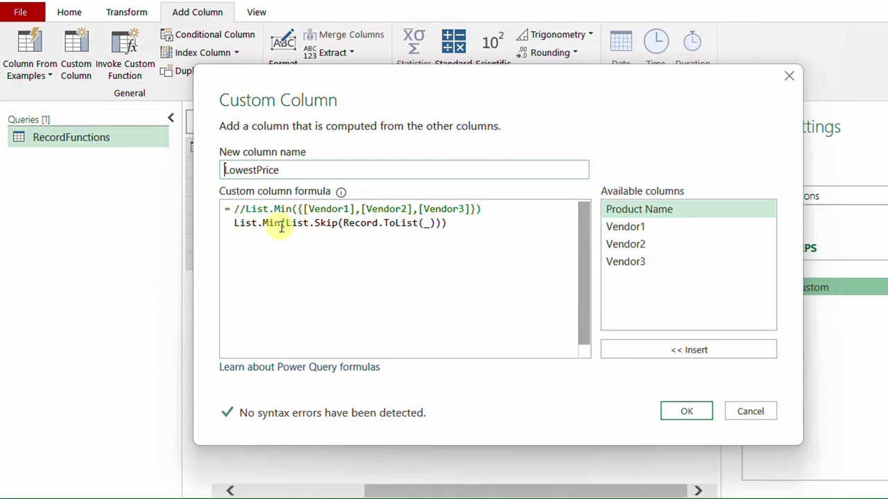
pyautogui.click(694, 413)
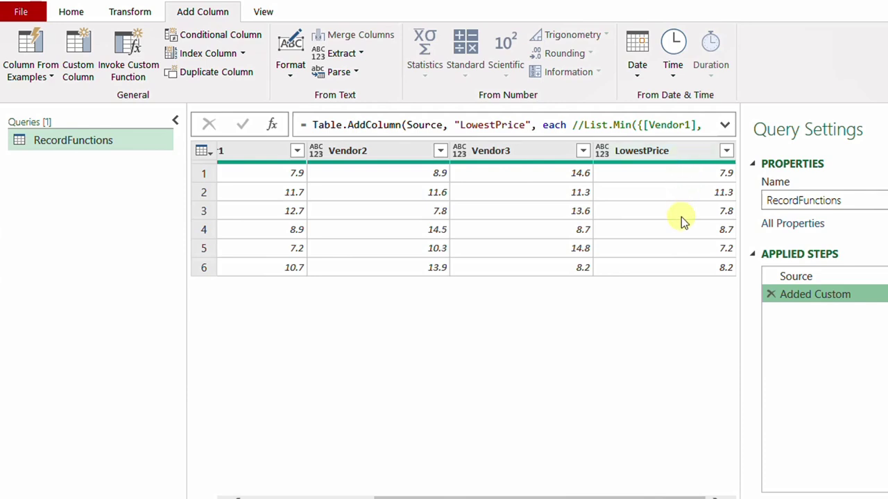
pyautogui.click(685, 174)
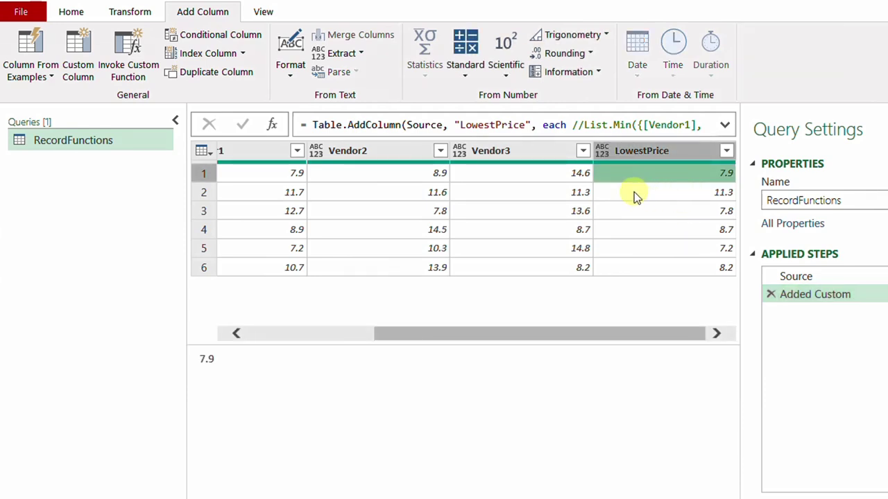
pyautogui.moveTo(637, 333); pyautogui.dragTo(590, 351)
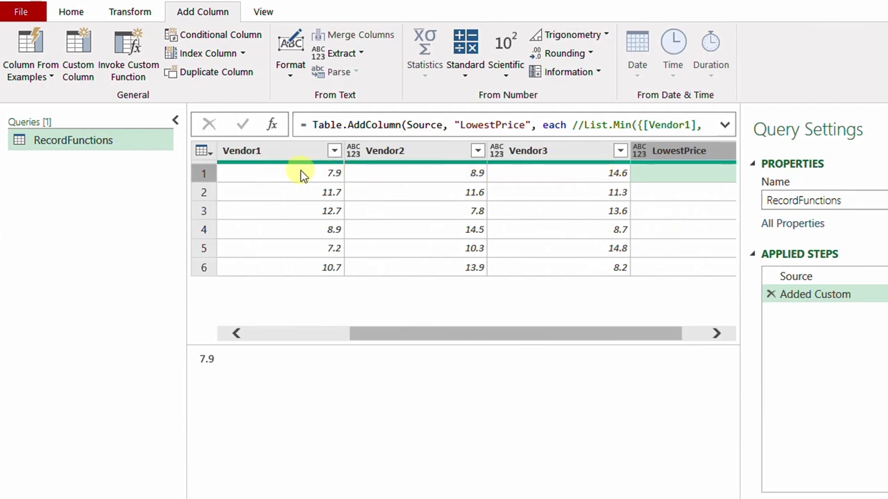
pyautogui.moveTo(503, 338); pyautogui.dragTo(462, 332)
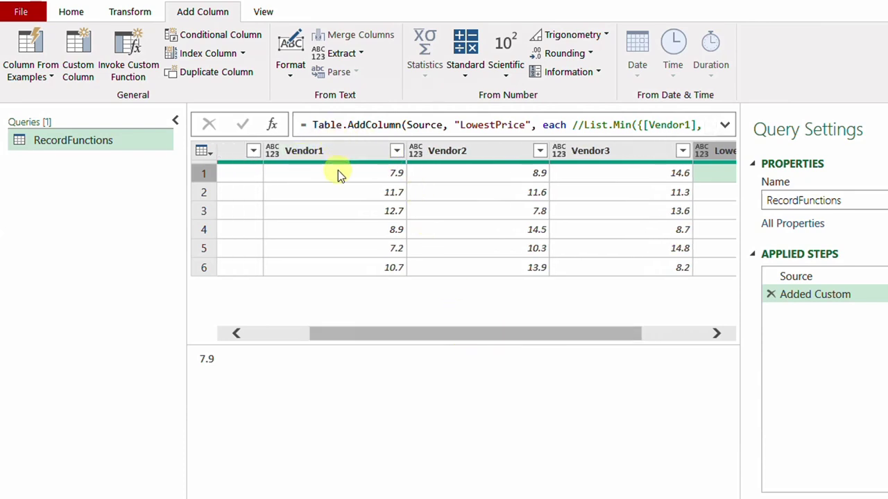
# Add a custom column named SelectedVendor with an underscore (_) as its formula, and preview the first row's record.
pyautogui.click(77, 70)
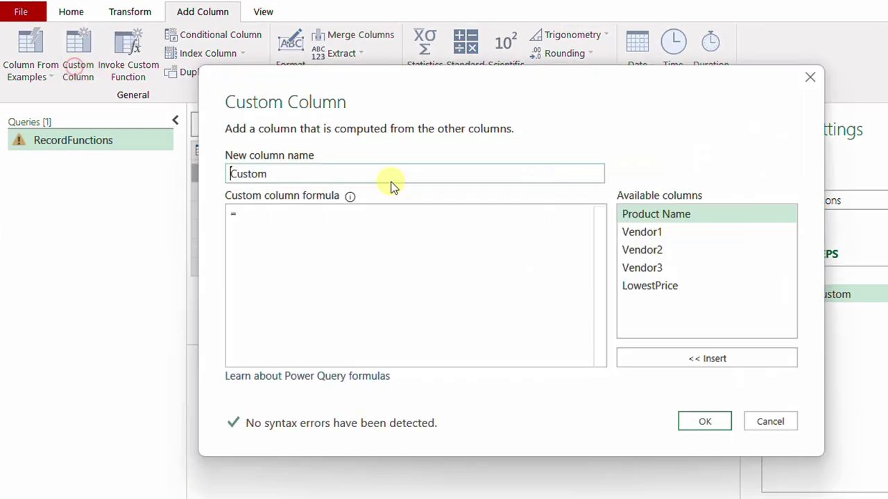
pyautogui.moveTo(276, 174); pyautogui.dragTo(223, 174)
pyautogui.press('BackSpace')
pyautogui.write('SelectedVendor')
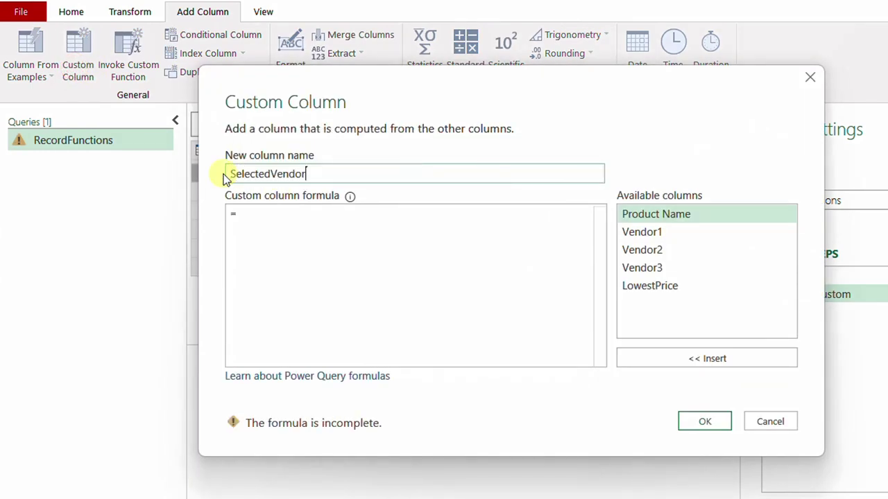
pyautogui.click(270, 220)
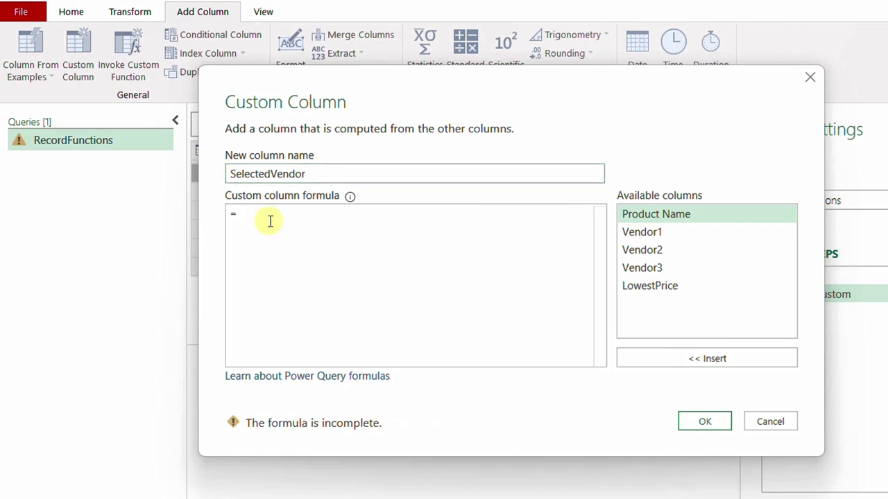
pyautogui.write('_')
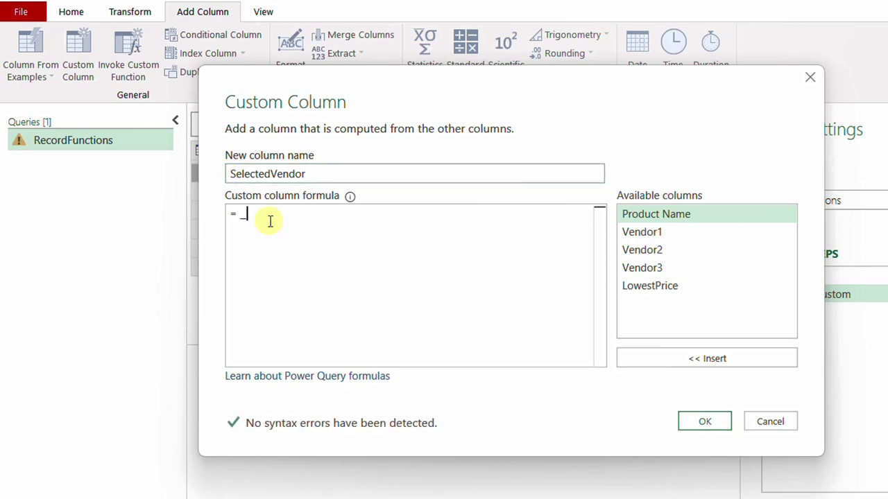
pyautogui.click(719, 426)
pyautogui.click(670, 177)
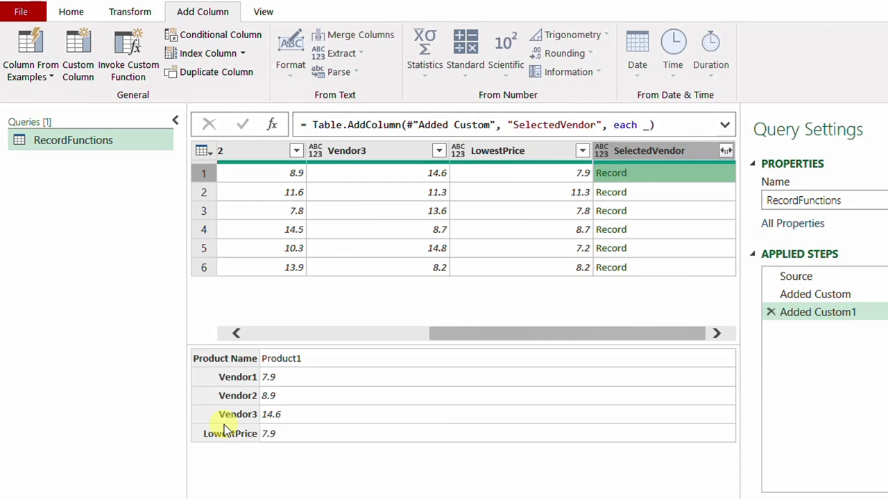
# Change the SelectedVendor formula to Record.FieldNames(_), apply it, and preview the lists of field names in the first rows.
pyautogui.click(884, 312)
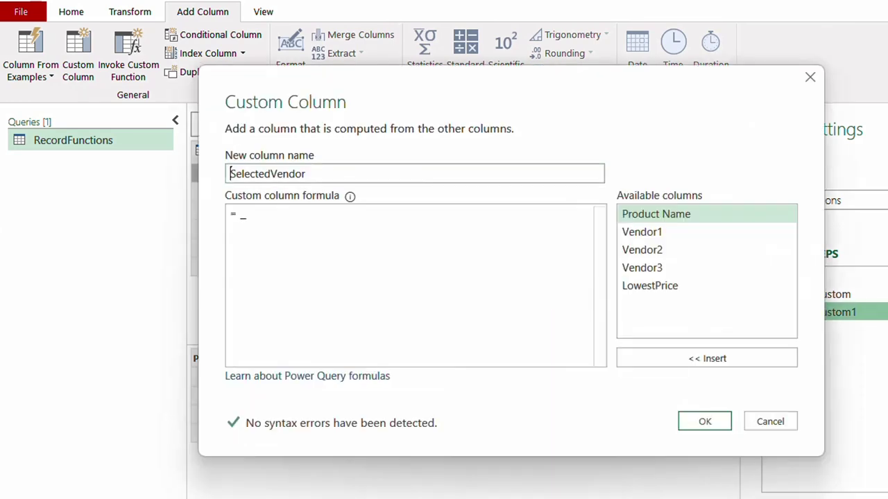
pyautogui.click(239, 215)
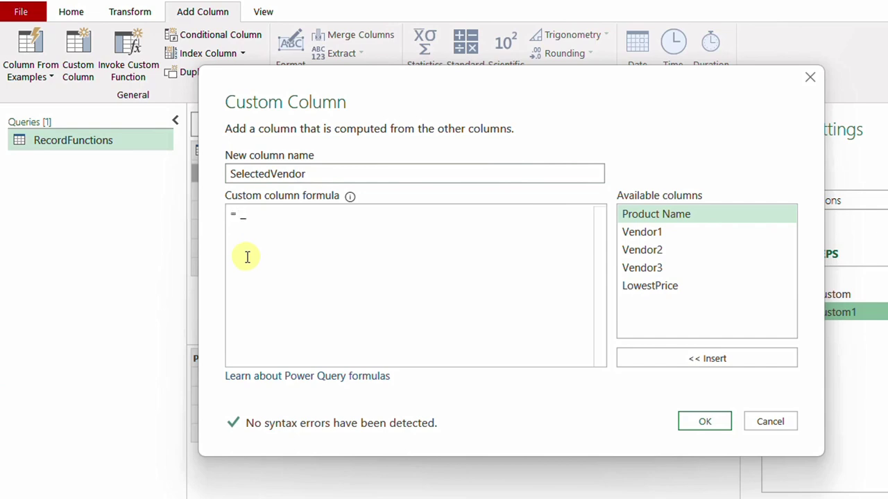
pyautogui.write('Record.FieldNames(_')
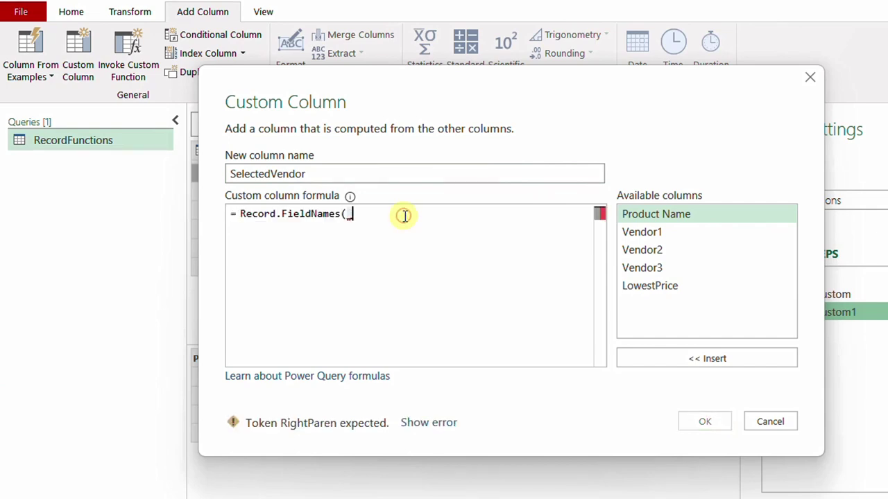
pyautogui.write(')')
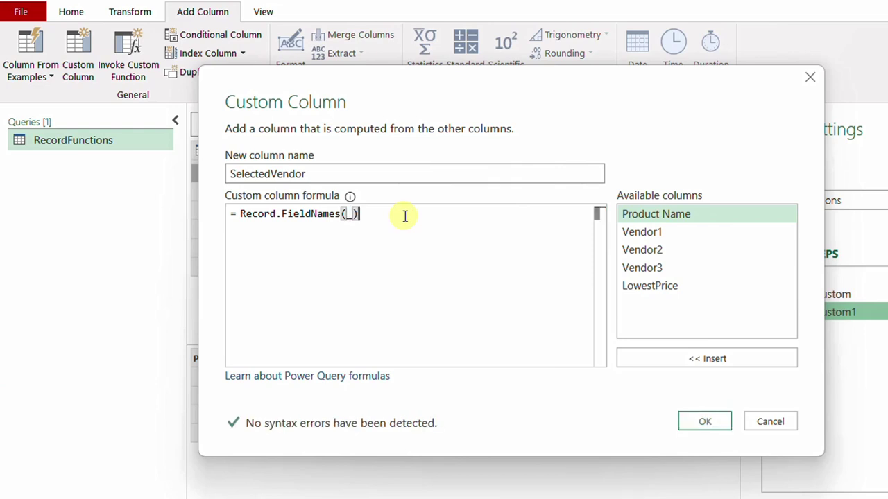
pyautogui.click(702, 421)
pyautogui.click(667, 174)
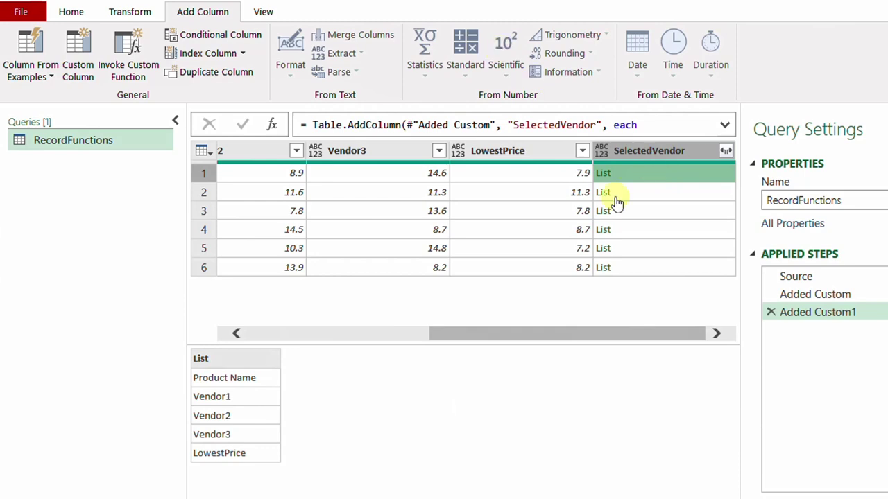
pyautogui.click(681, 190)
pyautogui.click(683, 177)
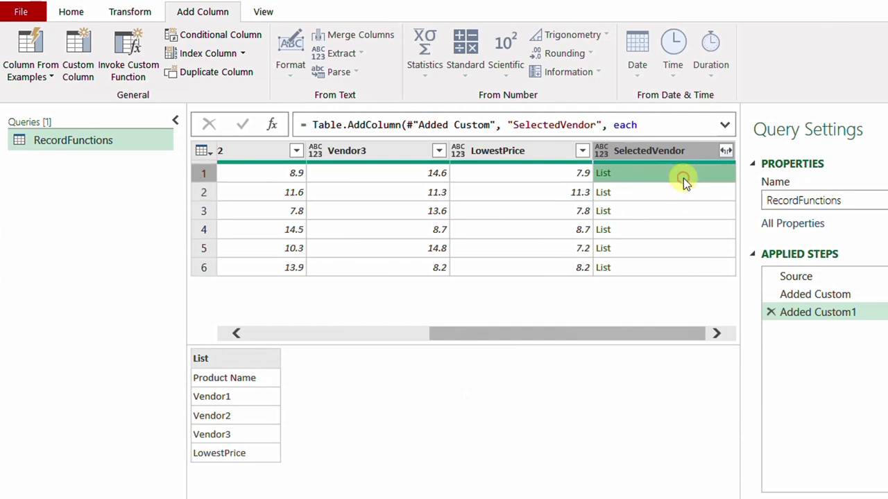
# Comment out Record.FieldNames(_) in the SelectedVendor formula with // and add a new line below it.
pyautogui.doubleClick(853, 312)
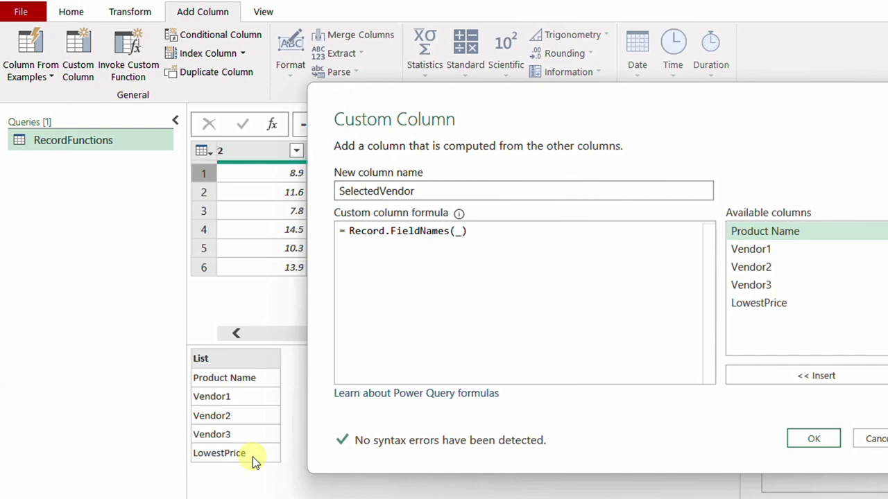
pyautogui.click(347, 232)
pyautogui.write('//')
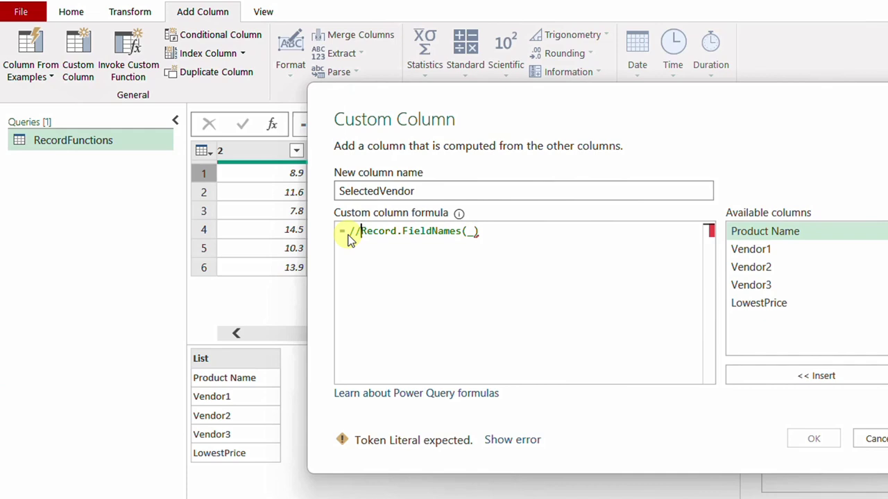
pyautogui.click(540, 229)
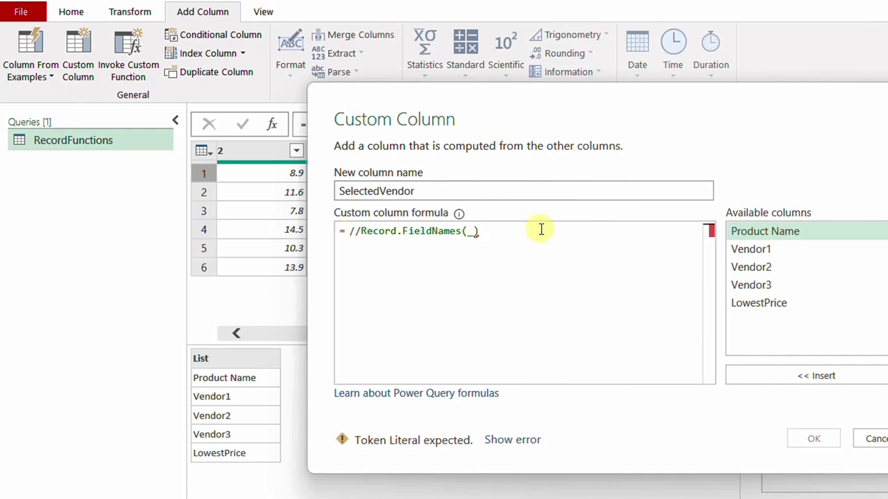
pyautogui.press('Return')
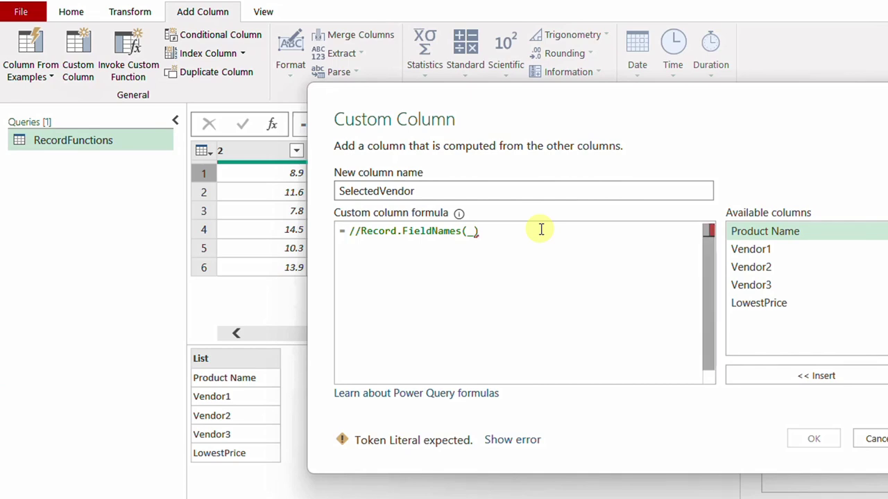
# Enter List.PositionOf(Record.ToList(_),[LowestPrice]) on the second line of the SelectedVendor formula, apply it, and compare the positions with the vendor columns.
pyautogui.write('List.Po')
pyautogui.press('Tab')
pyautogui.write('(')
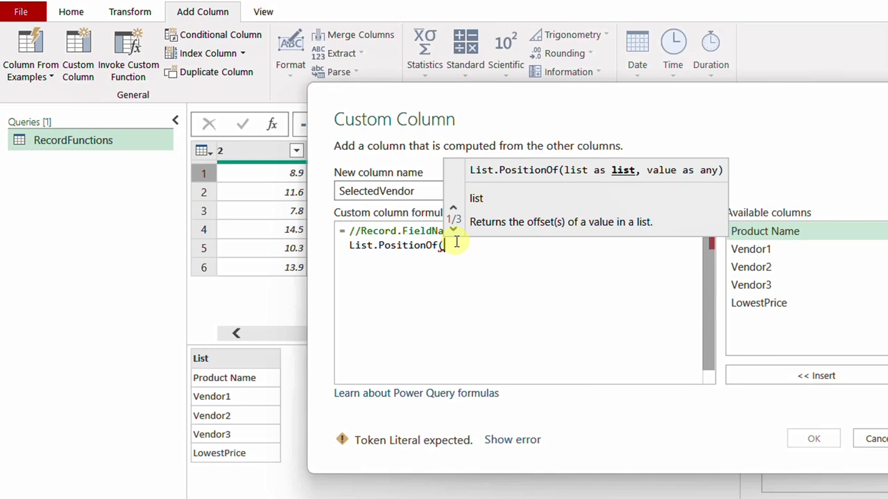
pyautogui.write('Record.ToList(')
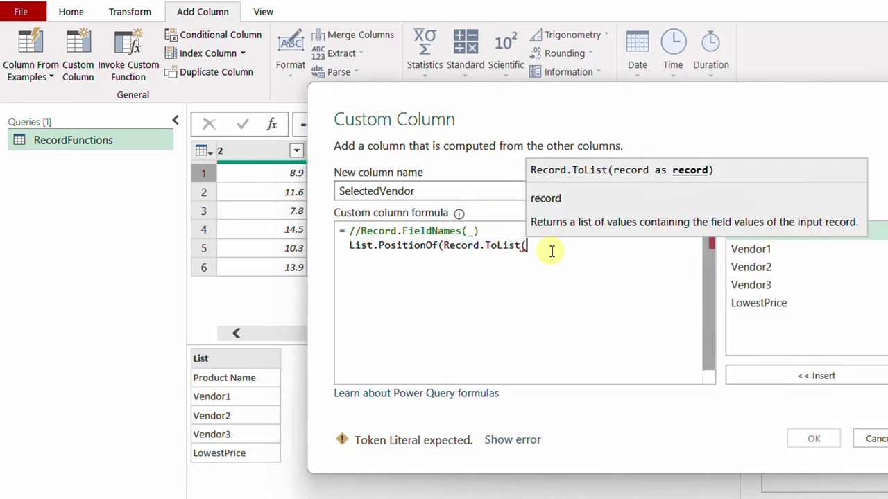
pyautogui.write('_)')
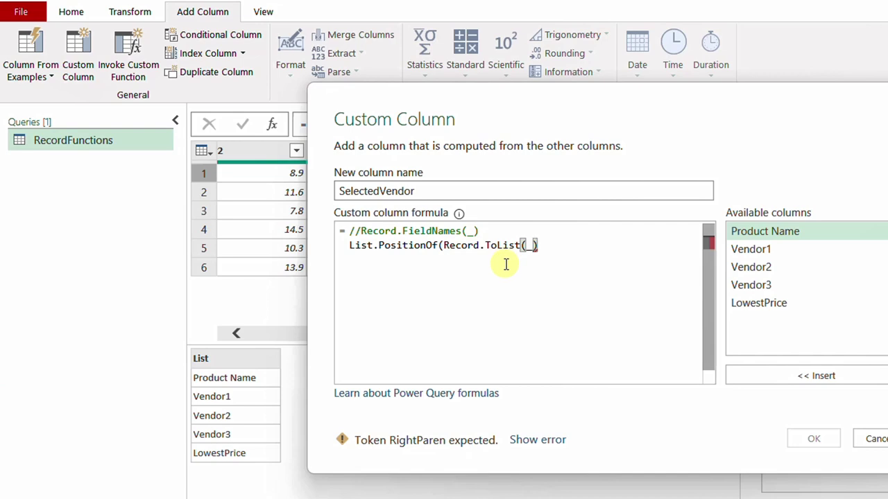
pyautogui.write(',')
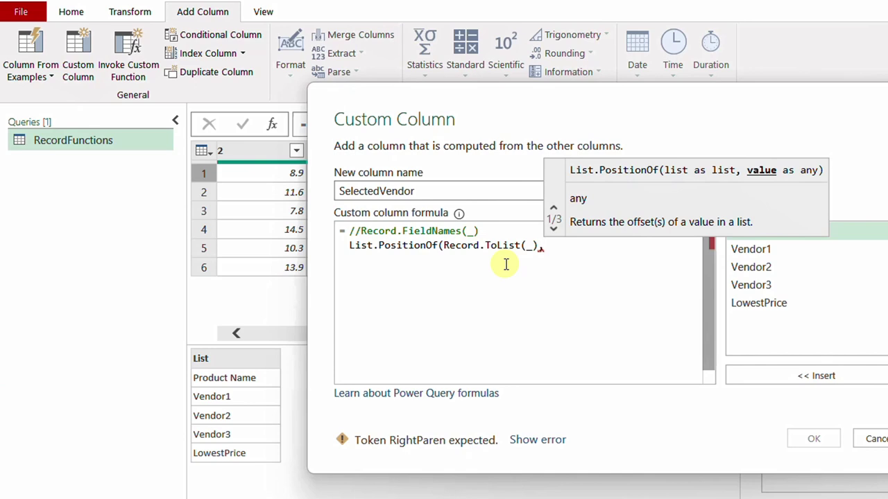
pyautogui.doubleClick(774, 308)
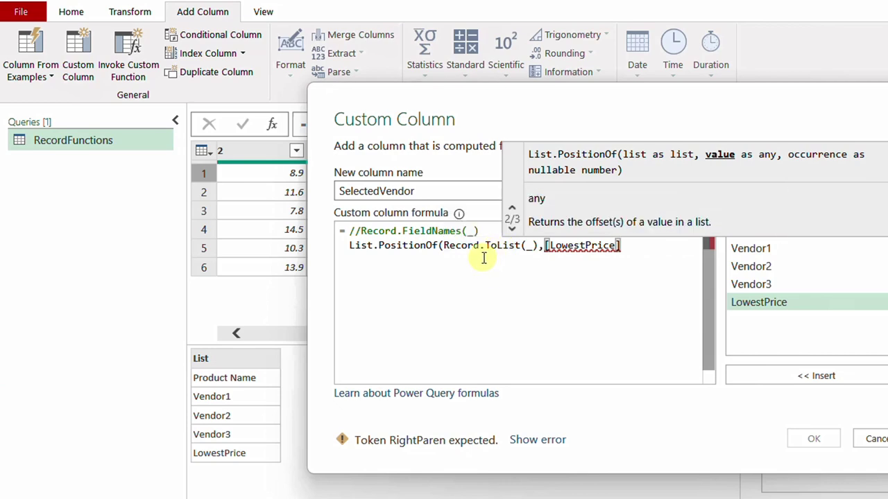
pyautogui.write(')')
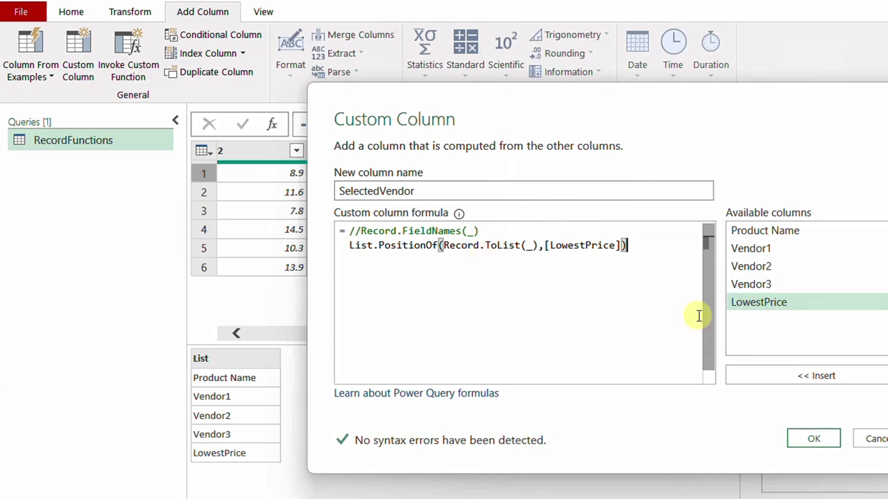
pyautogui.click(812, 438)
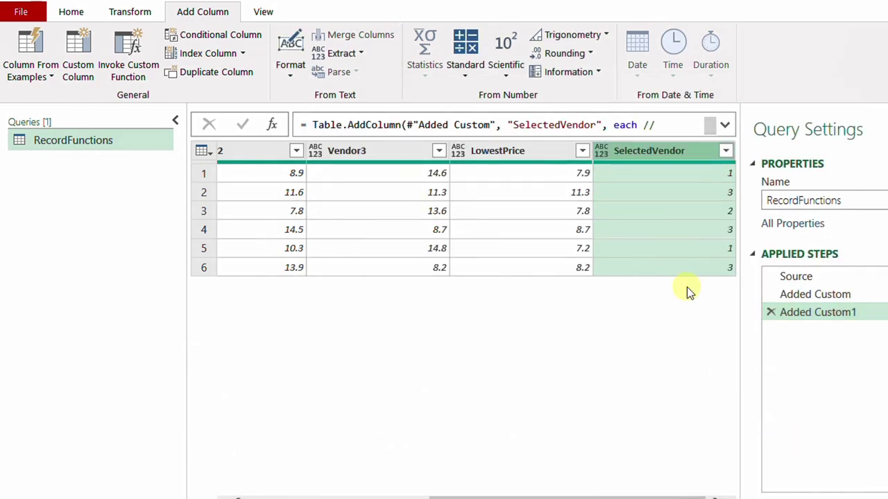
pyautogui.moveTo(638, 495); pyautogui.dragTo(464, 495)
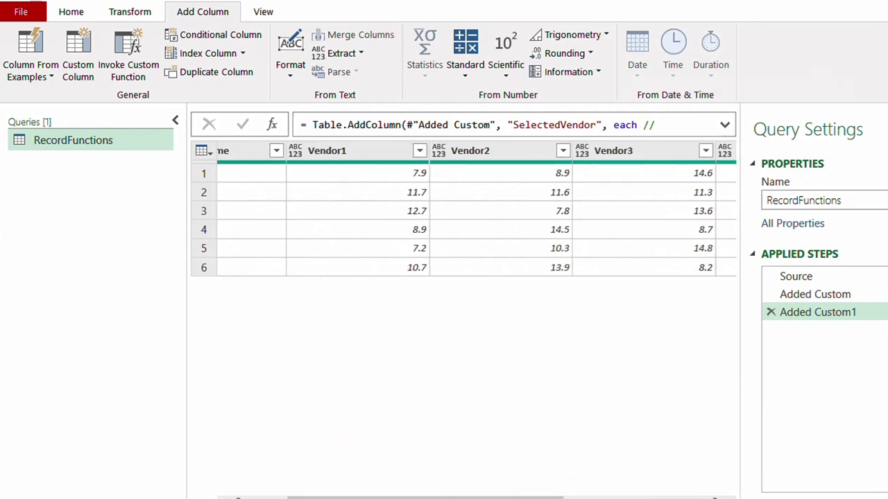
pyautogui.moveTo(335, 497); pyautogui.dragTo(294, 496)
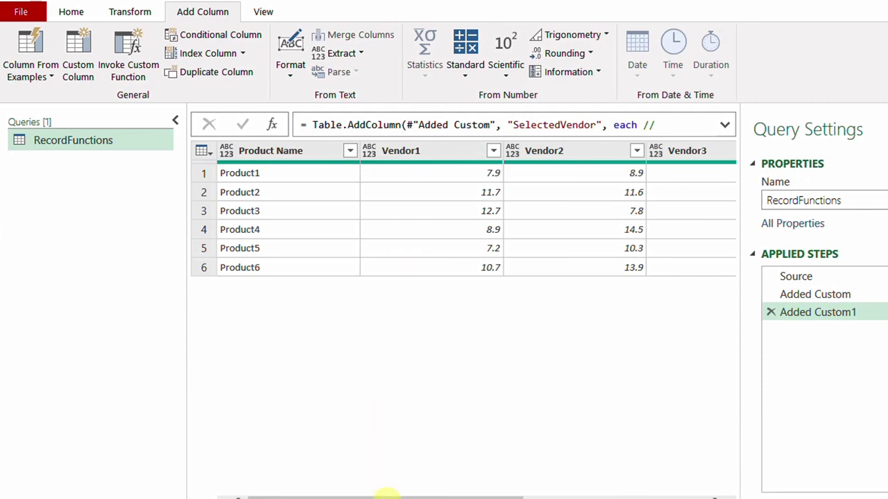
pyautogui.moveTo(386, 496); pyautogui.dragTo(708, 497)
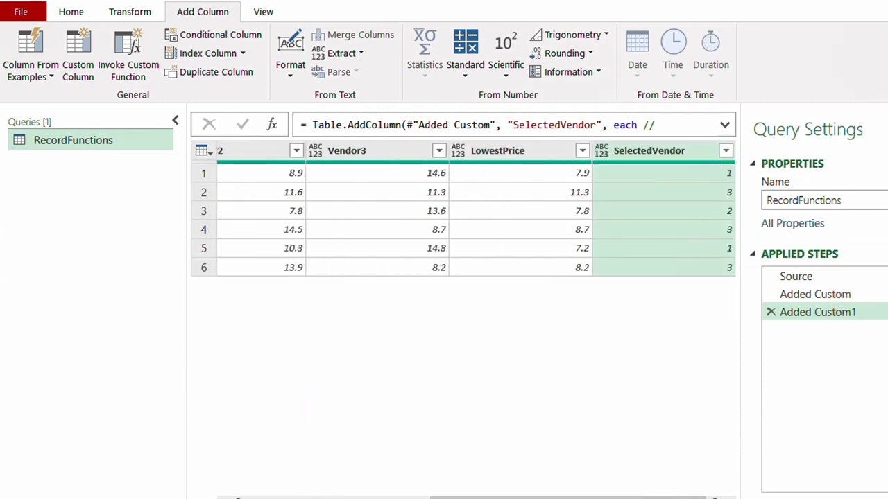
# Uncomment Record.FieldNames(_) in the SelectedVendor formula, wrap the List.PositionOf expression after it in curly braces as its index, and apply.
pyautogui.click(884, 312)
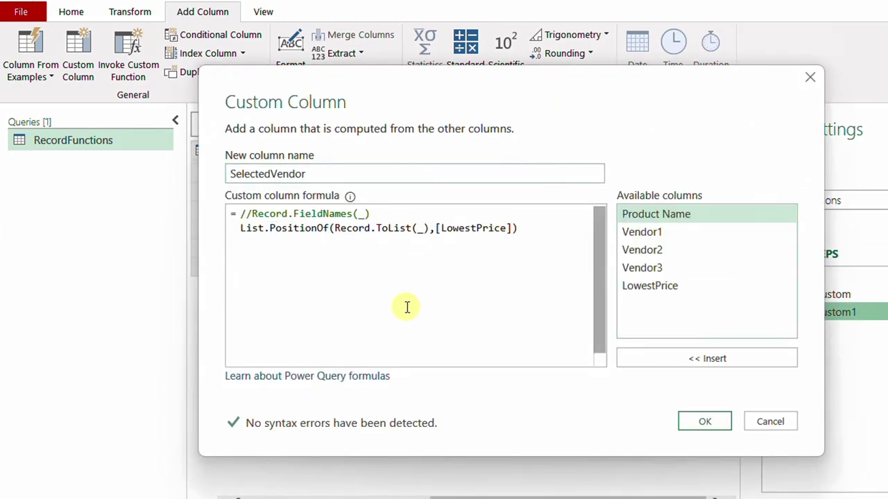
pyautogui.click(251, 214)
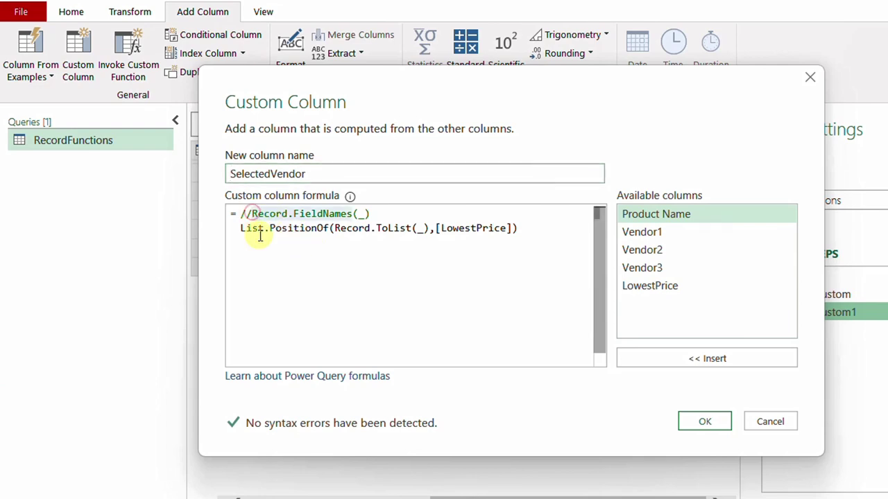
pyautogui.press('BackSpace')
pyautogui.press('BackSpace')
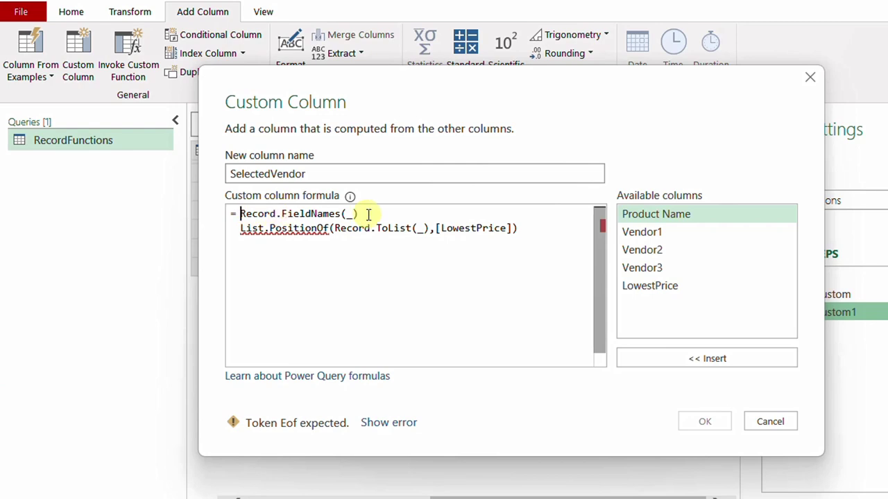
pyautogui.moveTo(371, 214); pyautogui.dragTo(240, 228)
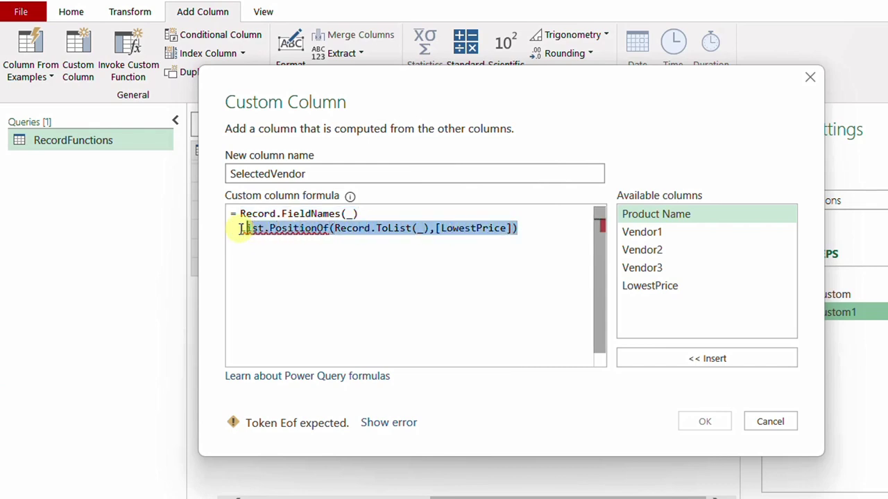
pyautogui.click(376, 213)
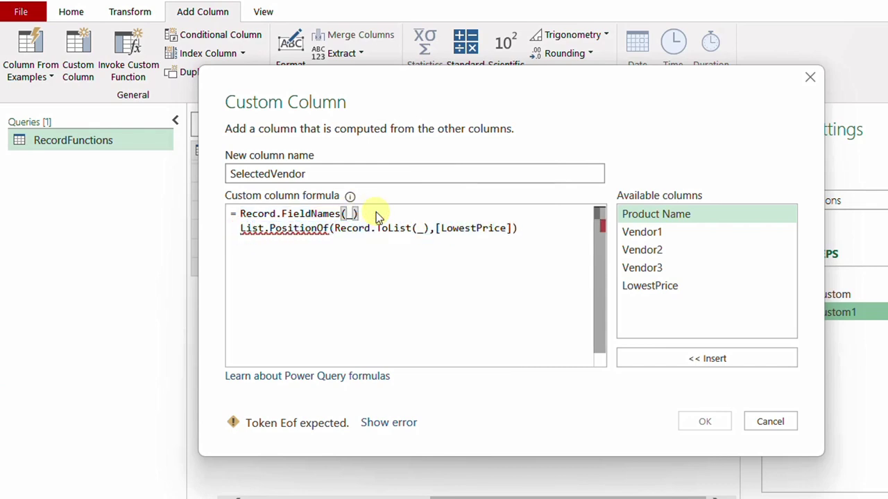
pyautogui.write('{')
pyautogui.click(548, 231)
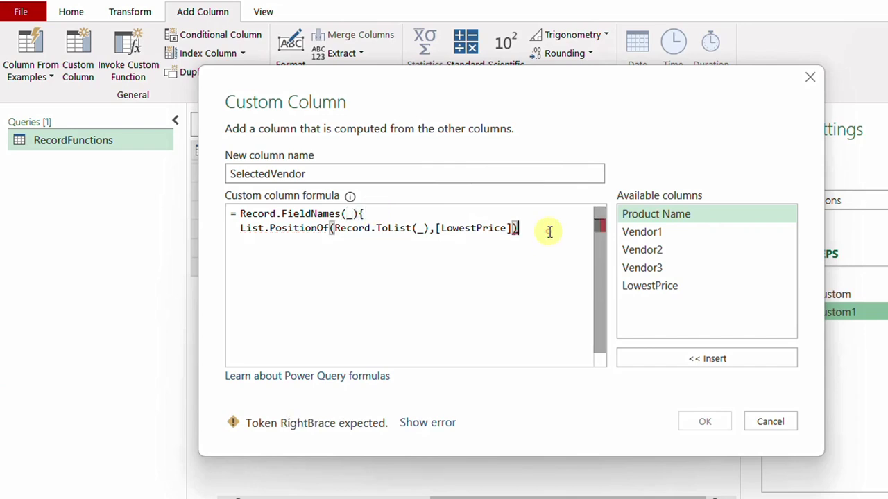
pyautogui.write('}')
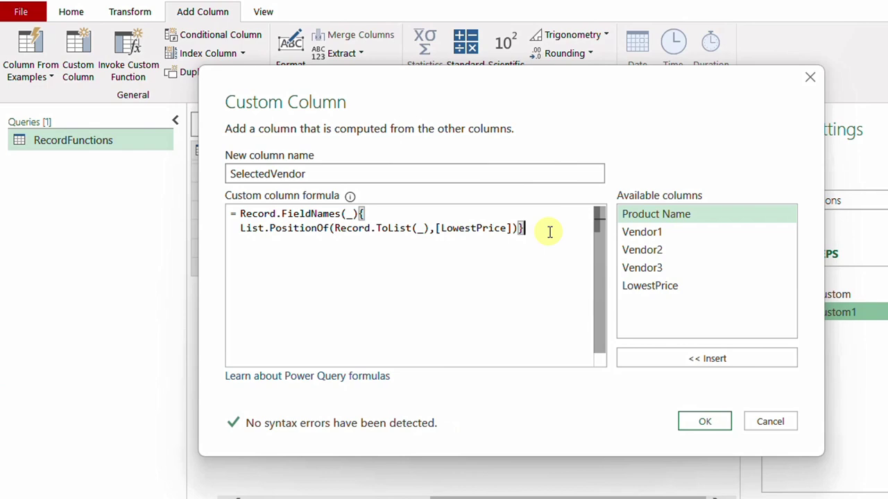
pyautogui.click(720, 422)
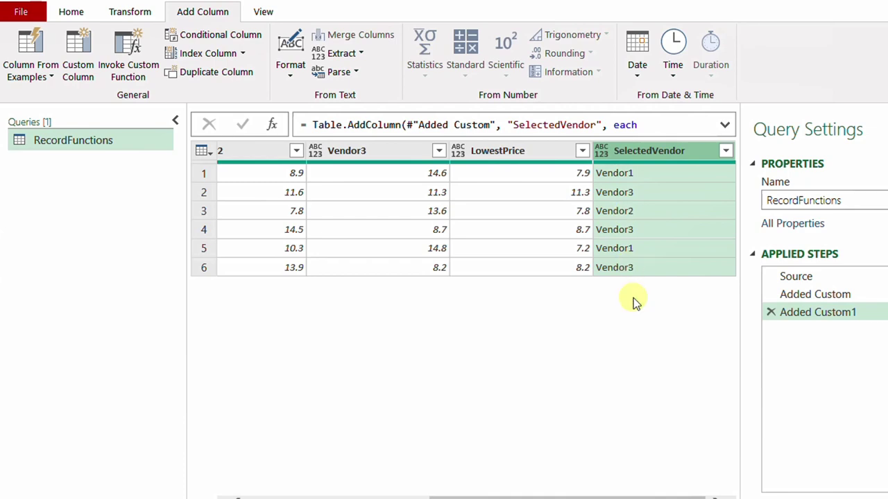
# Rename the applied step Added Custom to LowestPirce.
pyautogui.click(806, 297)
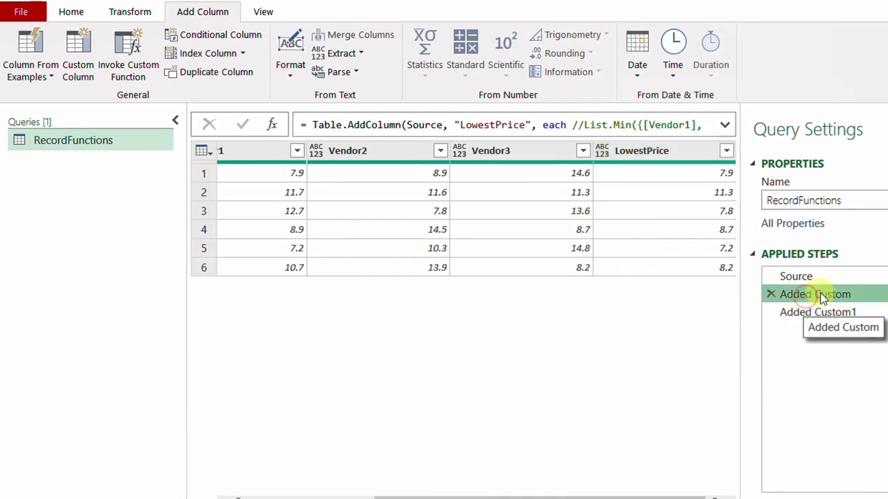
pyautogui.rightClick(829, 298)
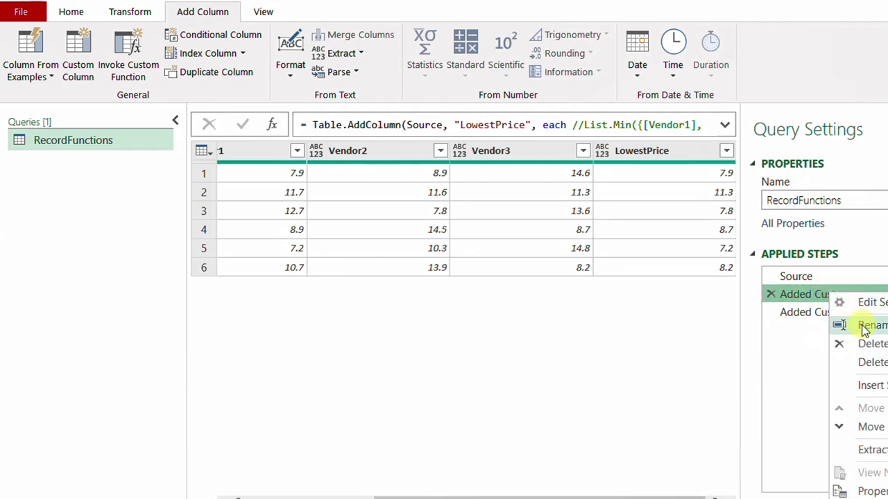
pyautogui.click(860, 325)
pyautogui.write('Low')
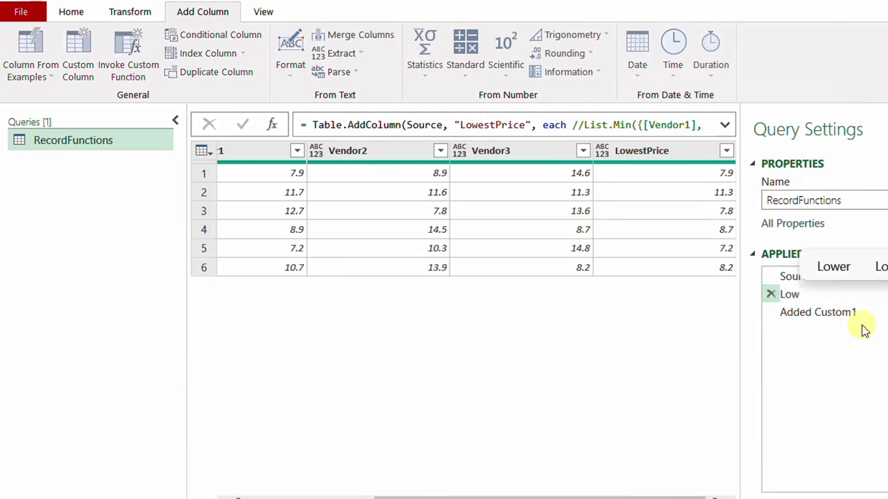
pyautogui.write('estPirce')
pyautogui.press('Return')
# Rename the applied step Added Custom1 to SelectedVendor.
pyautogui.rightClick(838, 316)
pyautogui.click(862, 348)
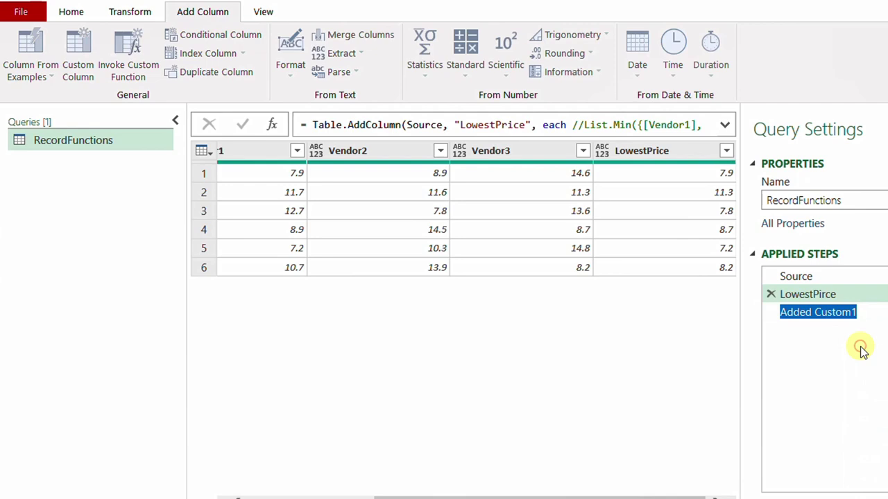
pyautogui.write('SelectedVendor')
pyautogui.press('Return')
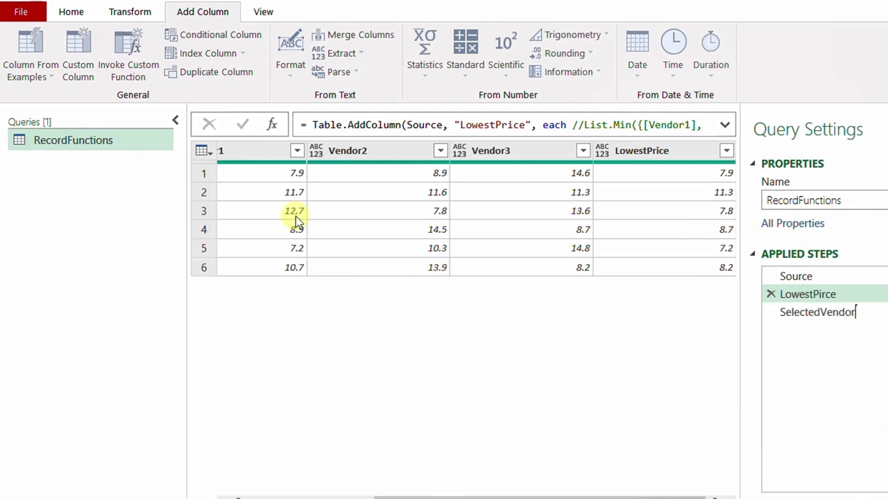
# Load the query into the existing Excel worksheet as a table starting at cell K3 of Sheet1.
pyautogui.click(77, 11)
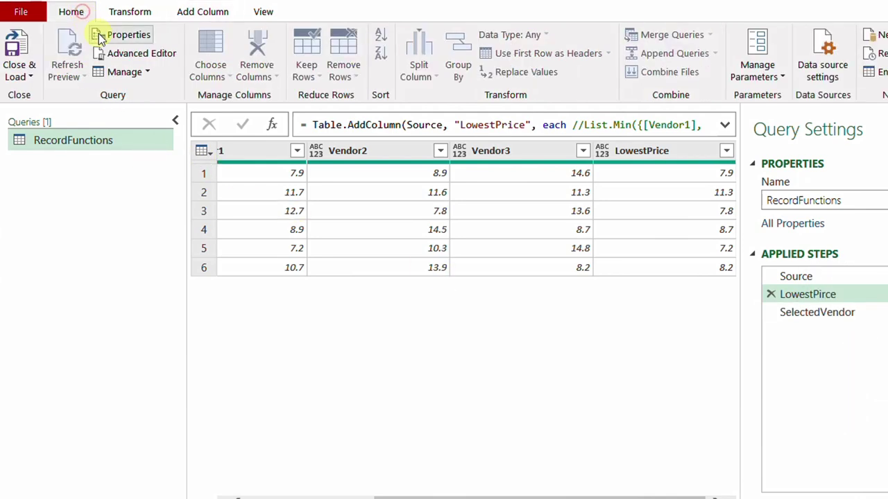
pyautogui.click(20, 75)
pyautogui.click(42, 111)
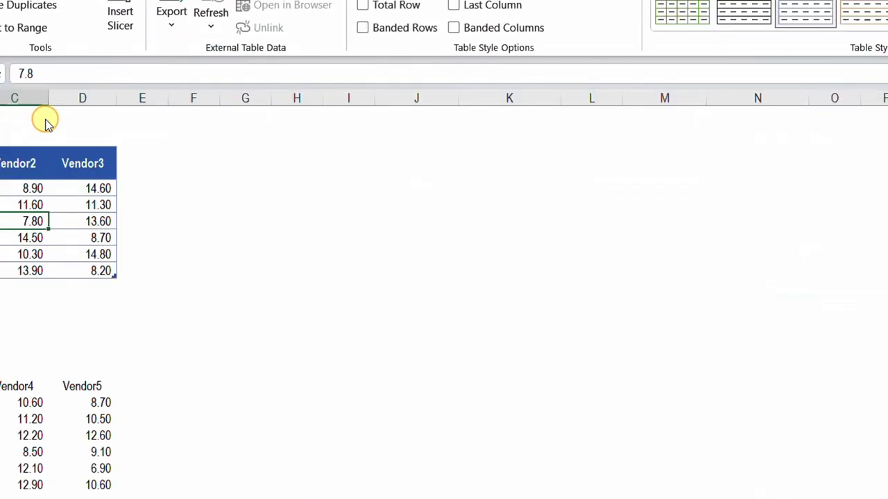
pyautogui.click(21, 447)
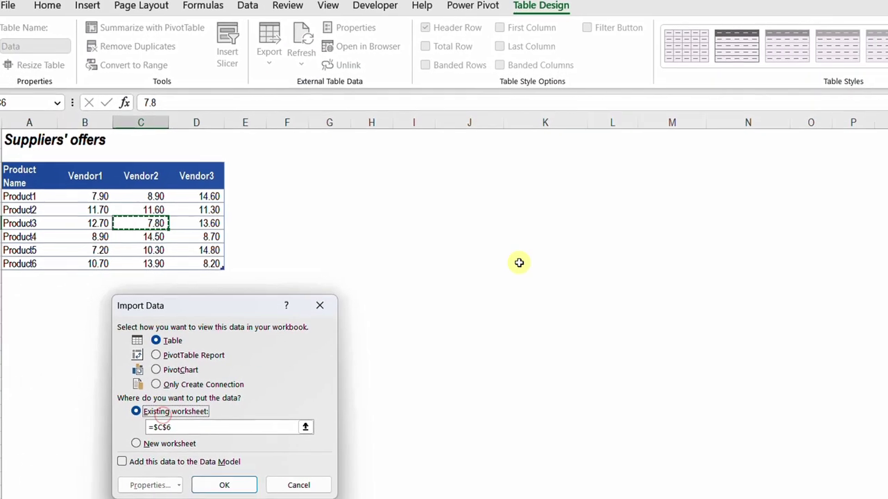
pyautogui.click(545, 169)
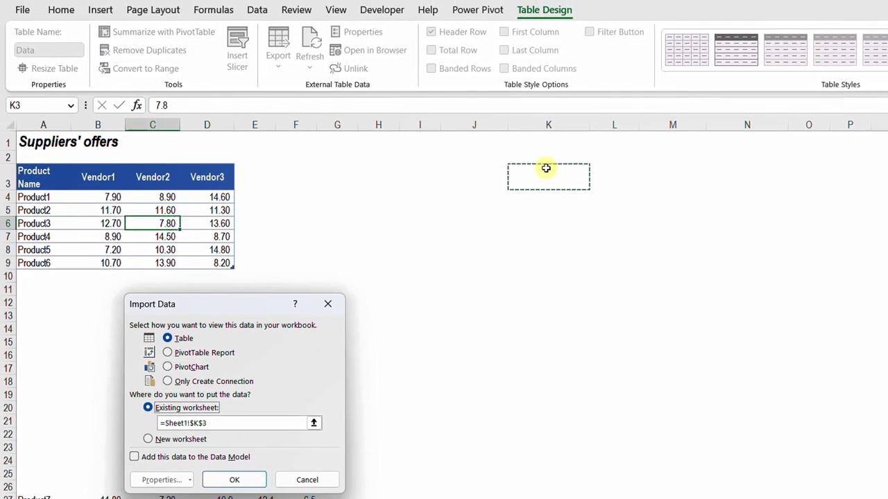
pyautogui.click(232, 478)
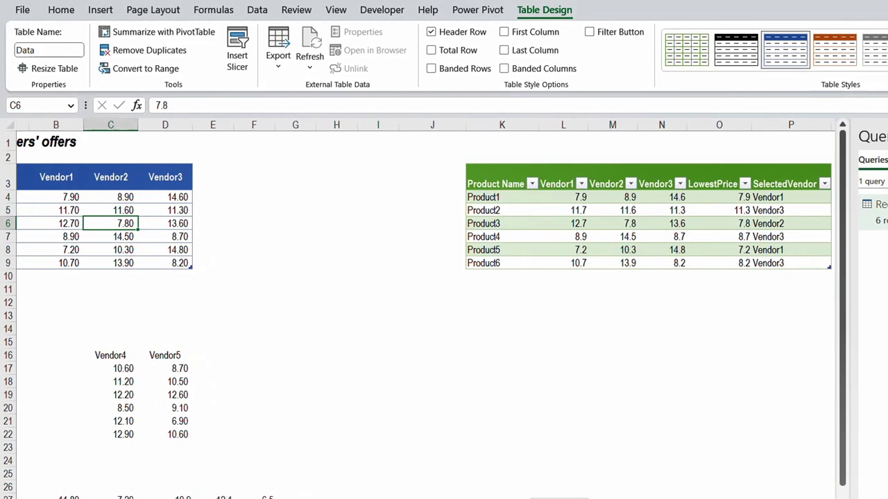
# Copy the Vendor4 prices from C16:C22 into the suppliers' offers table at E3, and refresh the loaded query table.
pyautogui.moveTo(170, 357); pyautogui.dragTo(168, 431)
pyautogui.hotkey('ctrl', 'c')
pyautogui.click(248, 177)
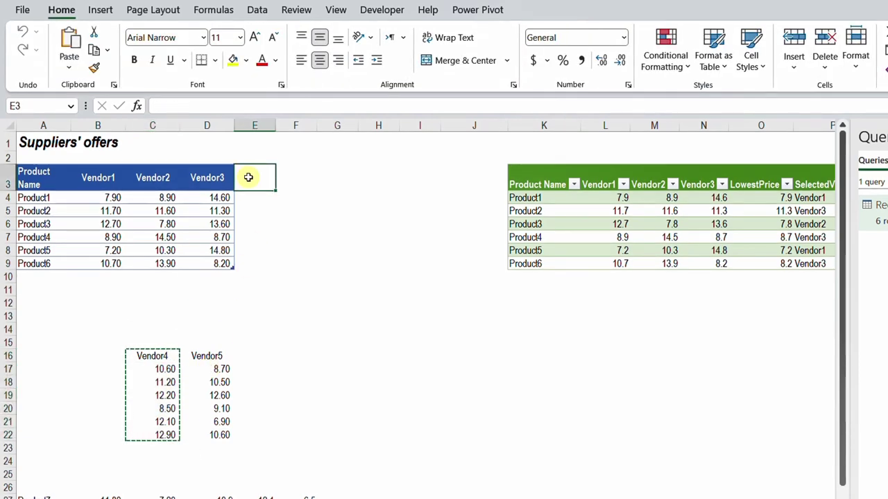
pyautogui.hotkey('ctrl', 'v')
pyautogui.rightClick(565, 210)
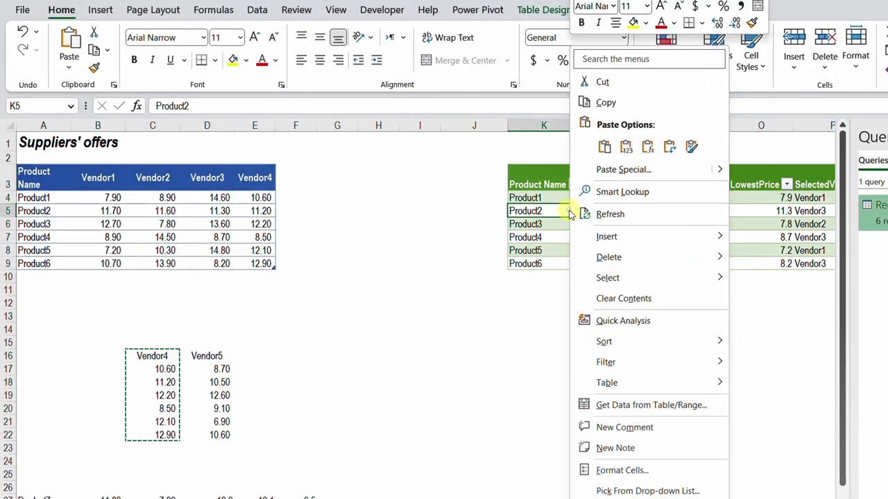
pyautogui.click(595, 215)
pyautogui.hscroll(2, 618, 493)
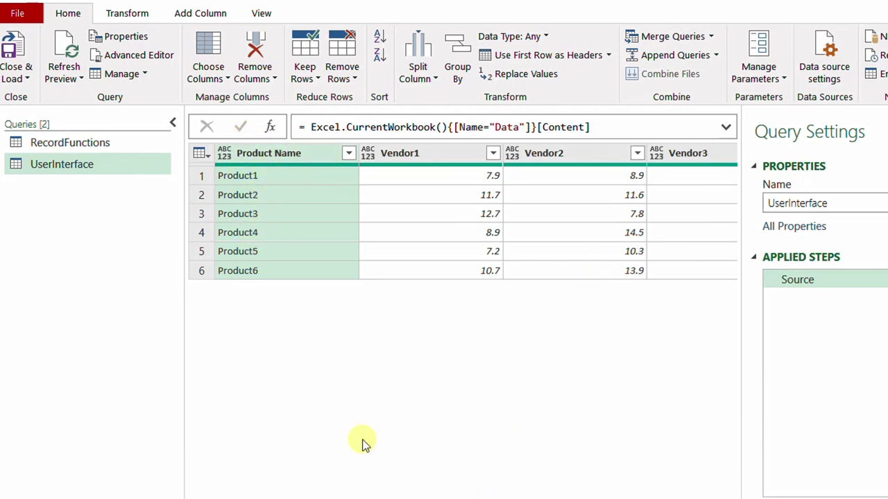
# In the UserInterface query, unpivot all columns other than Product Name, and expand the resulting step's full formula.
pyautogui.hscroll(3, 378, 486)
pyautogui.hscroll(-3, 378, 486)
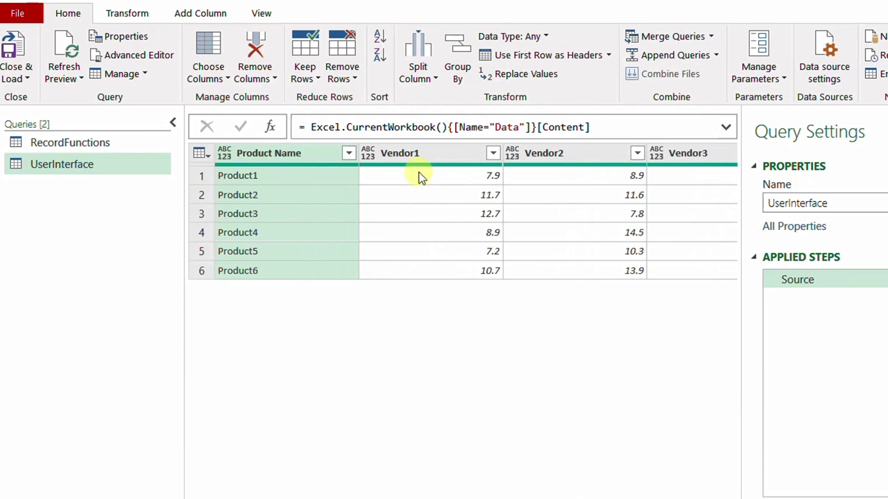
pyautogui.hscroll(3, 486, 493)
pyautogui.hscroll(-3, 440, 495)
pyautogui.rightClick(285, 157)
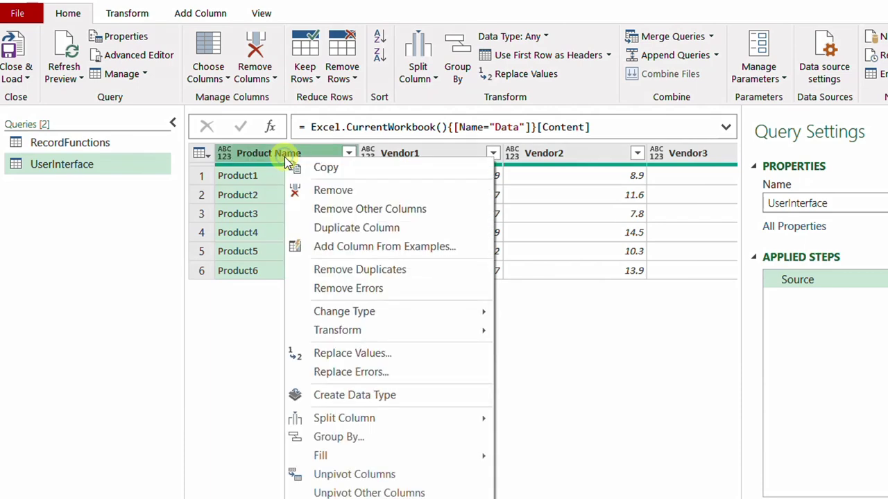
pyautogui.click(397, 492)
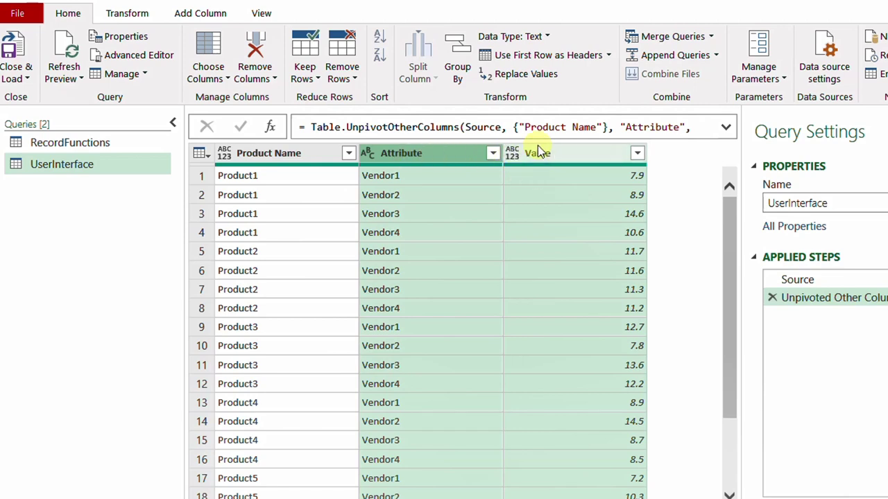
pyautogui.click(726, 127)
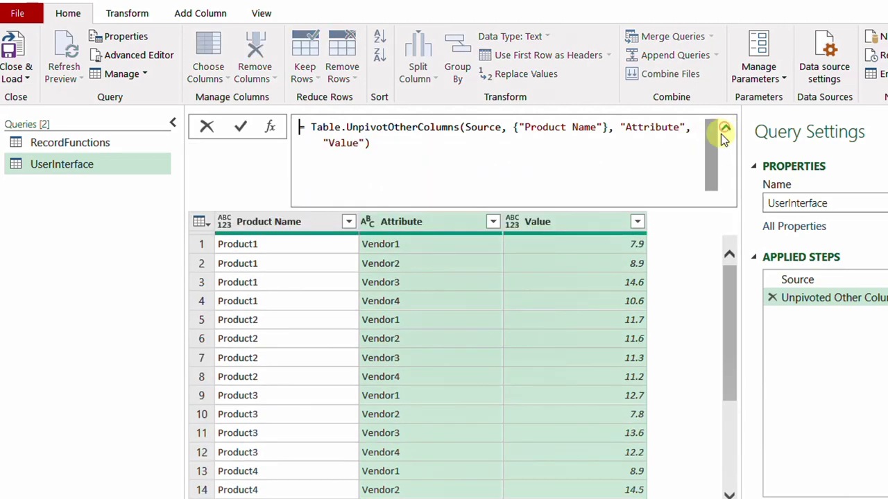
# In the unpivot step's formula, rename the Attribute column to Selected Vendor and the Value column to Lowest Price, and apply the edit.
pyautogui.doubleClick(646, 128)
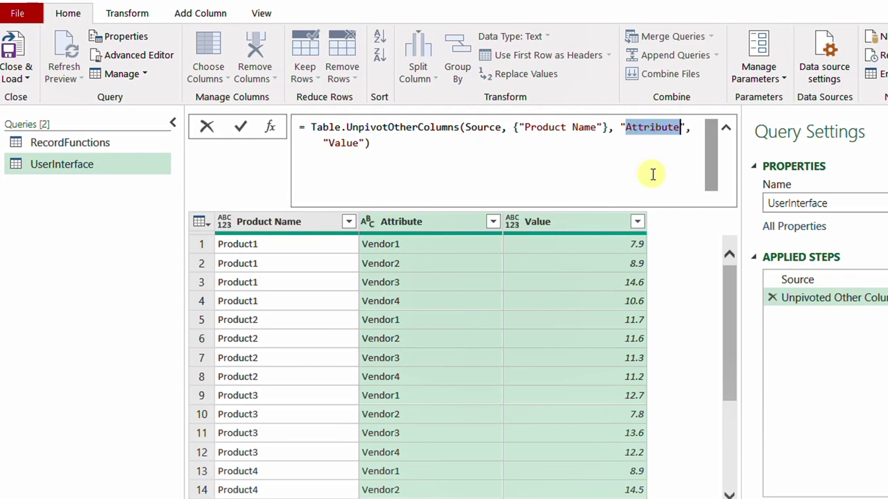
pyautogui.write('Selected Vendor')
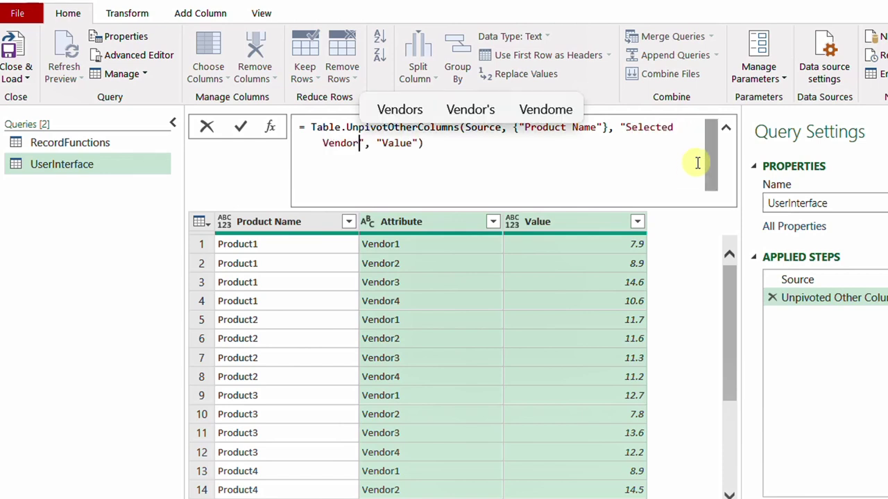
pyautogui.doubleClick(405, 143)
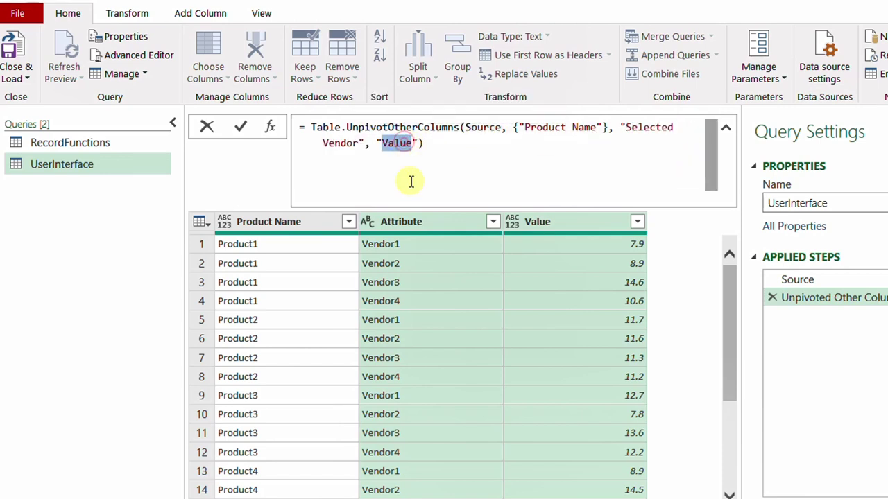
pyautogui.write('Lowe')
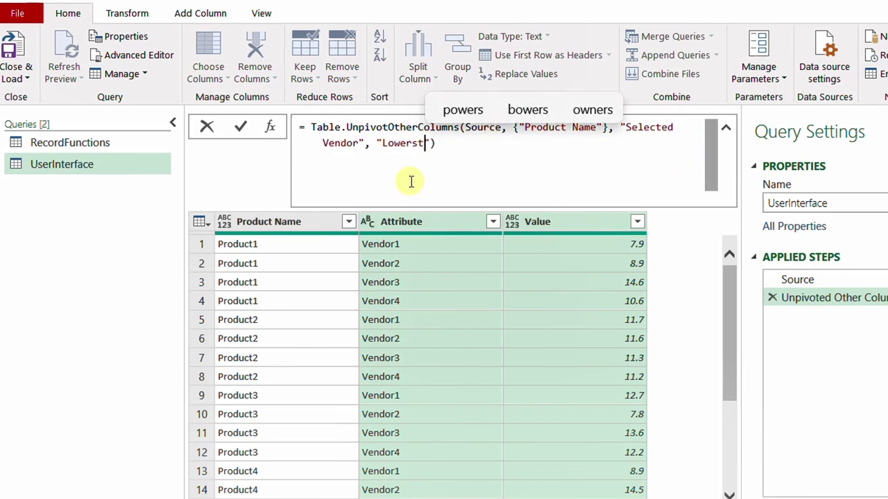
pyautogui.write('st Price')
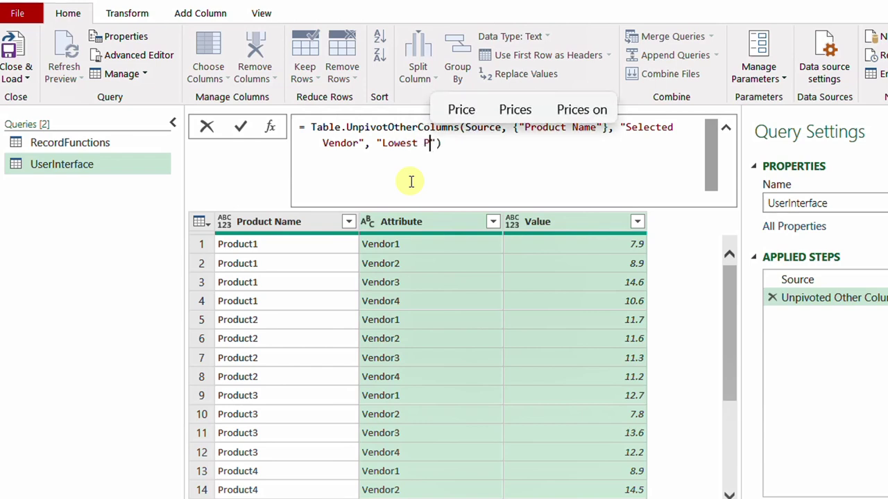
pyautogui.click(238, 126)
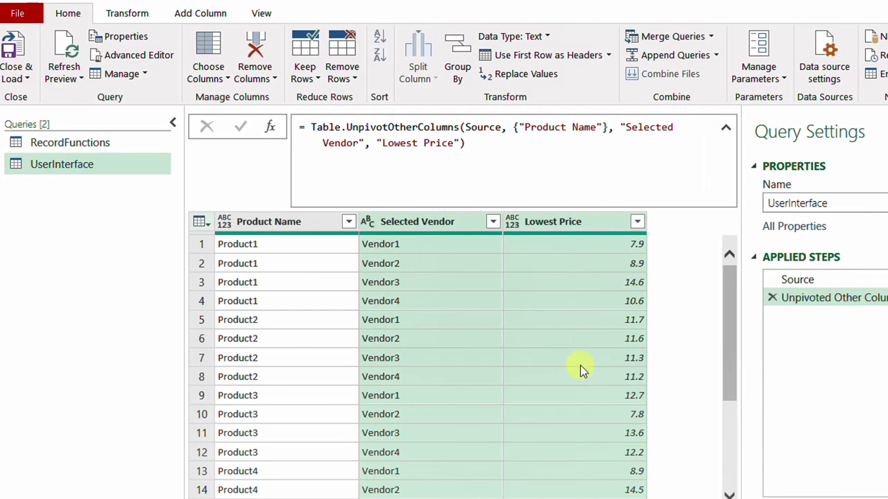
# Start grouping the rows by Product Name and name the new aggregated column Price.
pyautogui.click(581, 224)
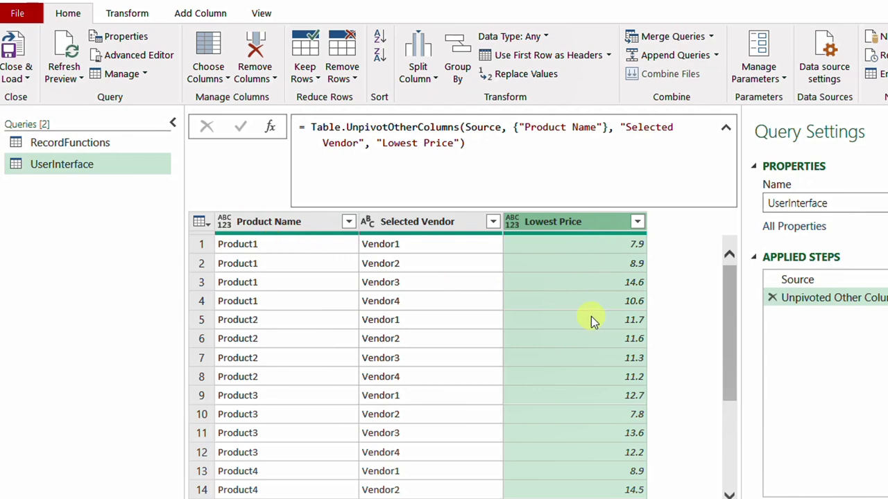
pyautogui.click(261, 224)
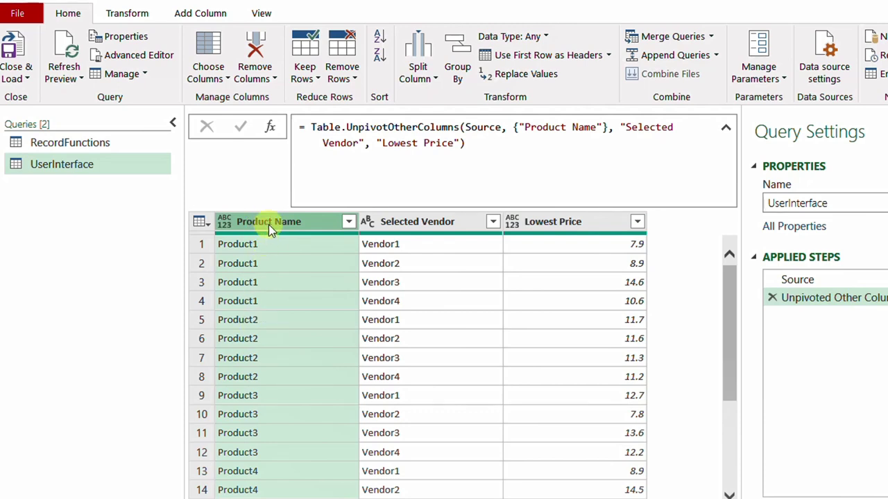
pyautogui.rightClick(268, 224)
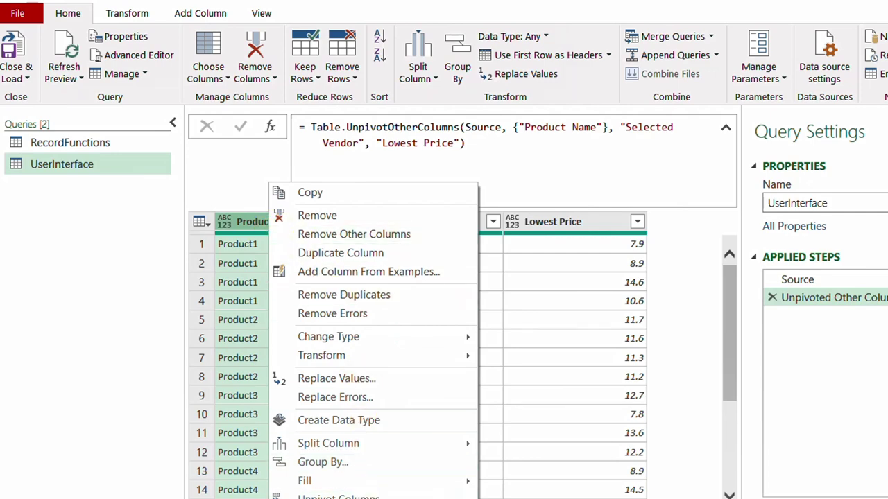
pyautogui.click(323, 462)
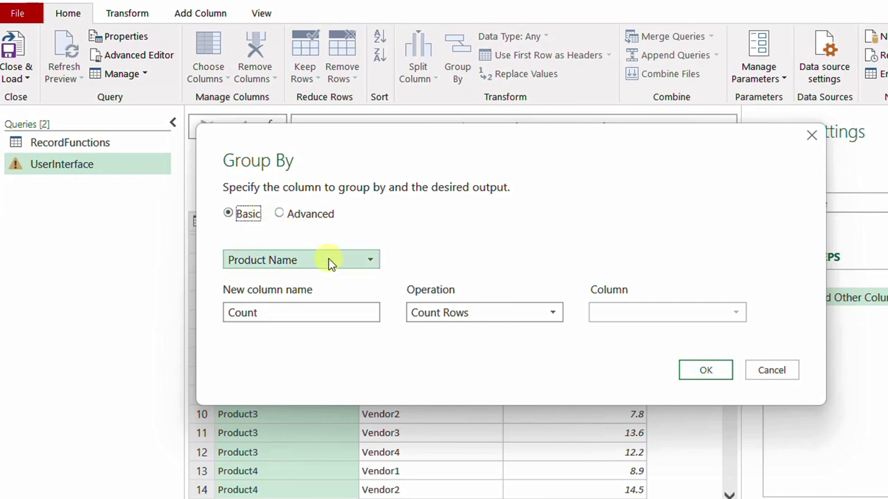
pyautogui.doubleClick(271, 312)
pyautogui.write('Price')
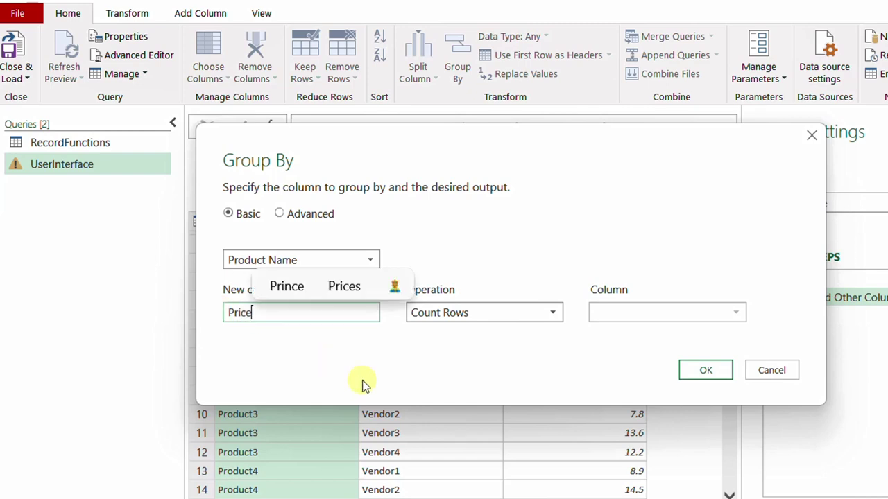
# Set the grouping operation to Min on the Lowest Price column and apply the grouping.
pyautogui.click(497, 316)
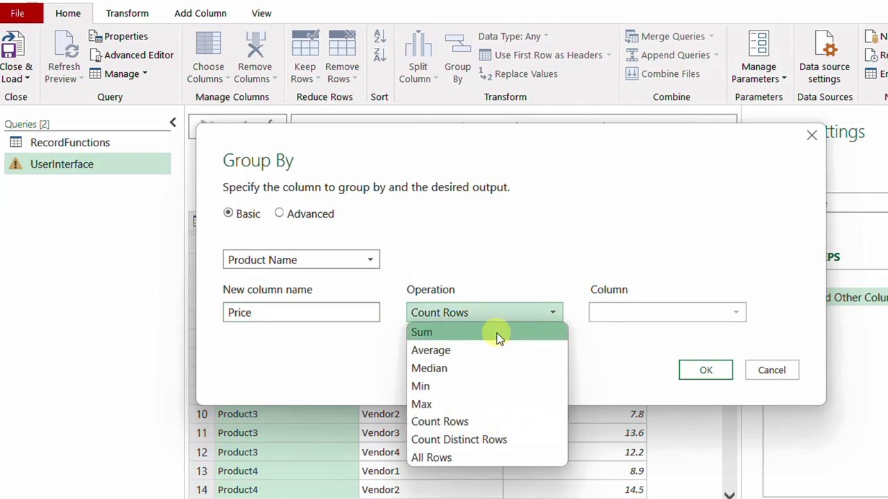
pyautogui.click(491, 386)
pyautogui.click(529, 312)
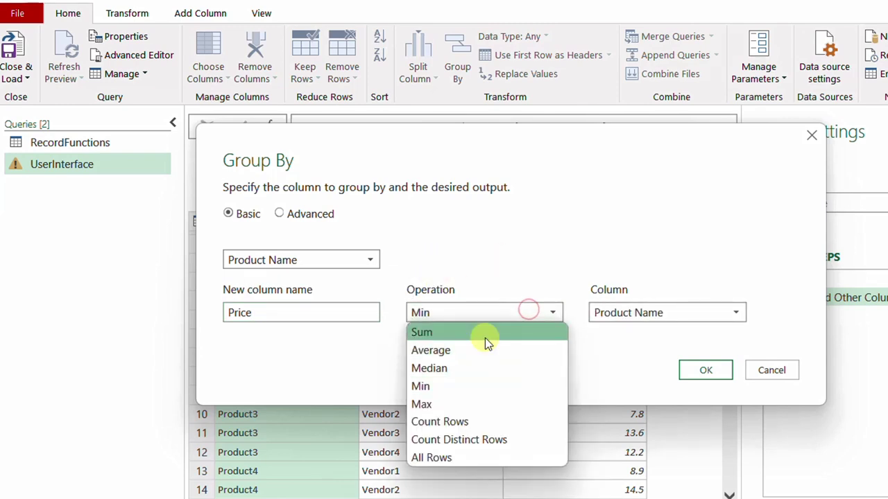
pyautogui.click(489, 389)
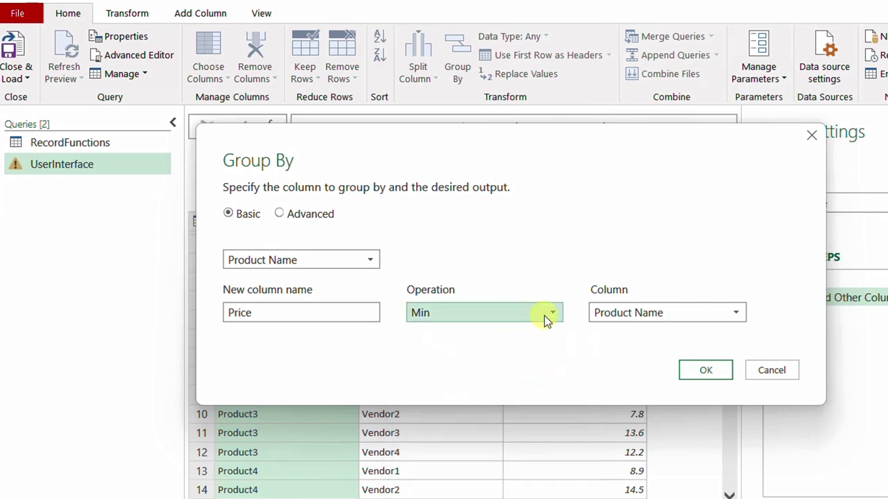
pyautogui.click(623, 315)
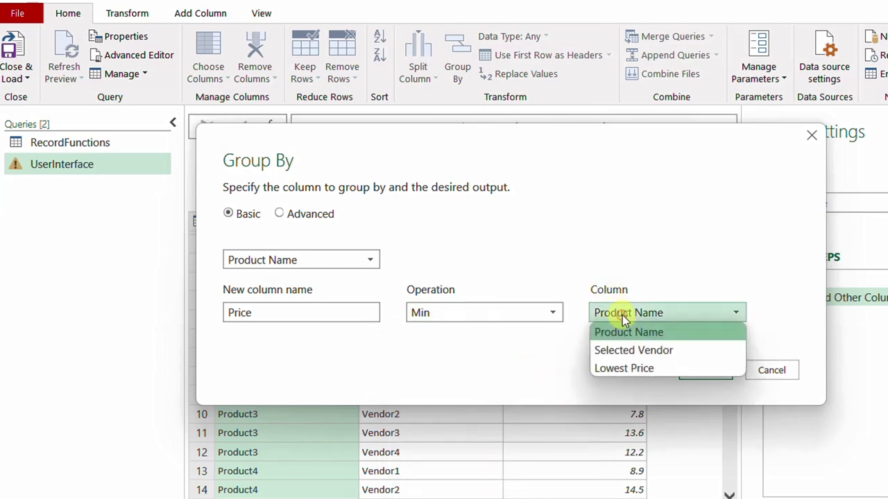
pyautogui.click(622, 366)
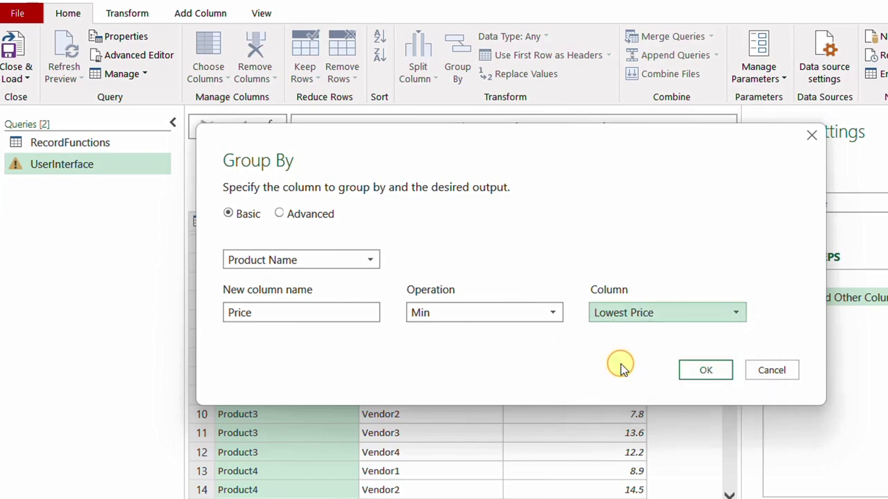
pyautogui.click(699, 374)
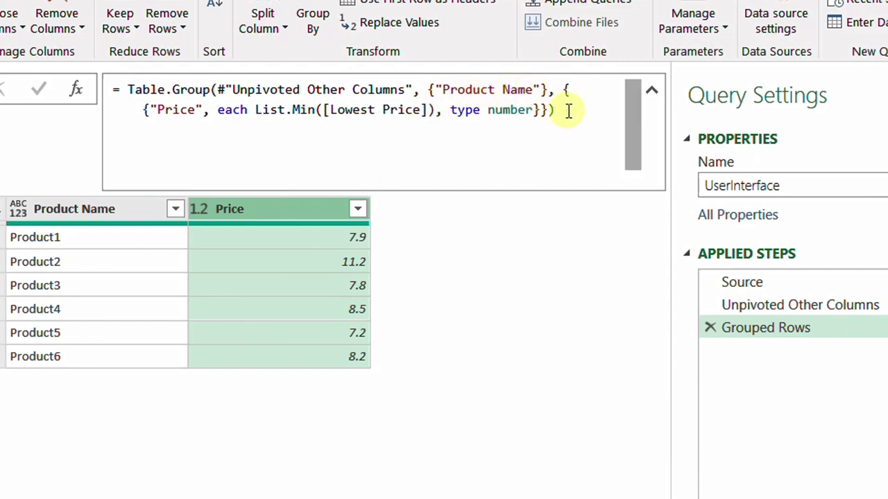
# Examine the List.Min aggregation in the Grouped Rows formula and compare the step with the preceding unpivoted table.
pyautogui.click(566, 91)
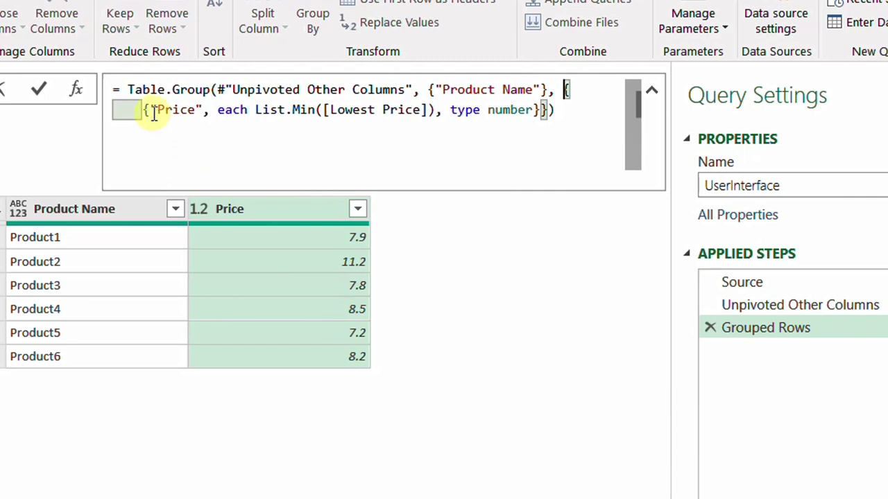
pyautogui.moveTo(152, 111); pyautogui.dragTo(315, 110)
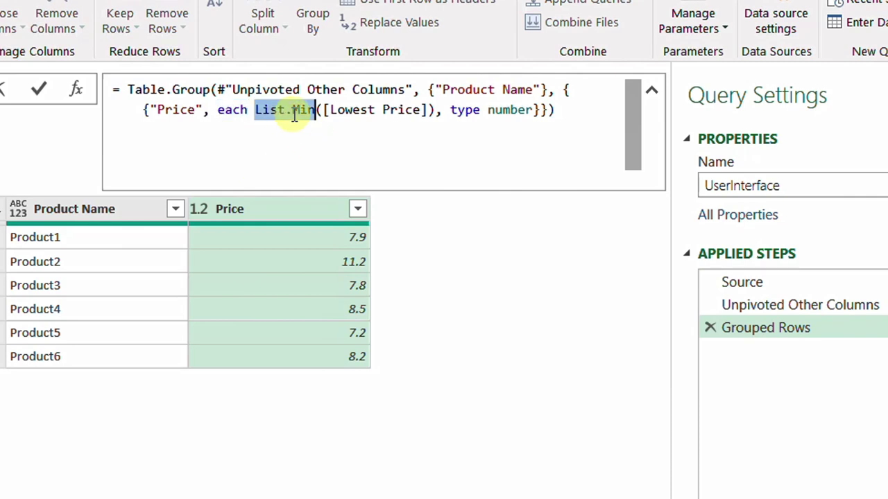
pyautogui.moveTo(296, 117)
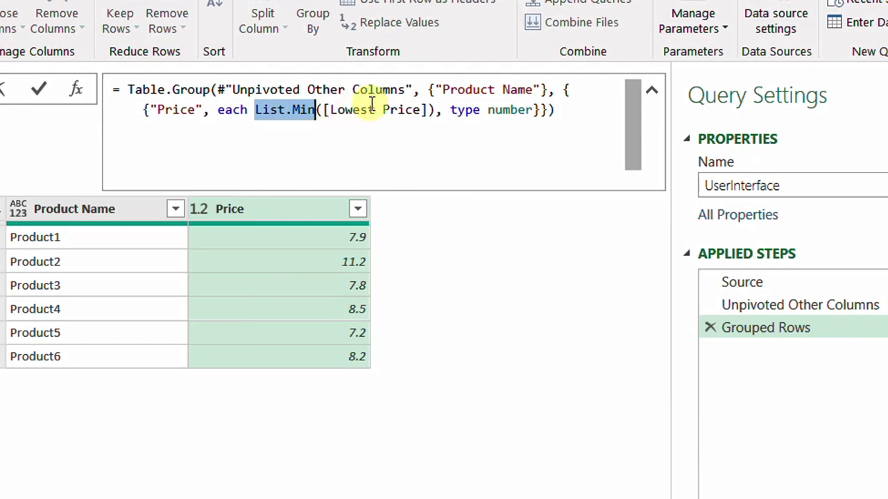
pyautogui.click(781, 331)
pyautogui.click(787, 310)
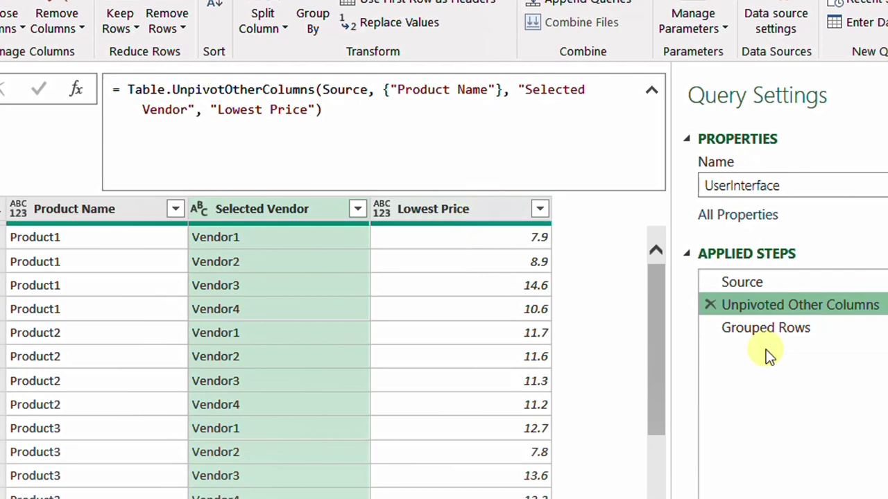
pyautogui.click(784, 326)
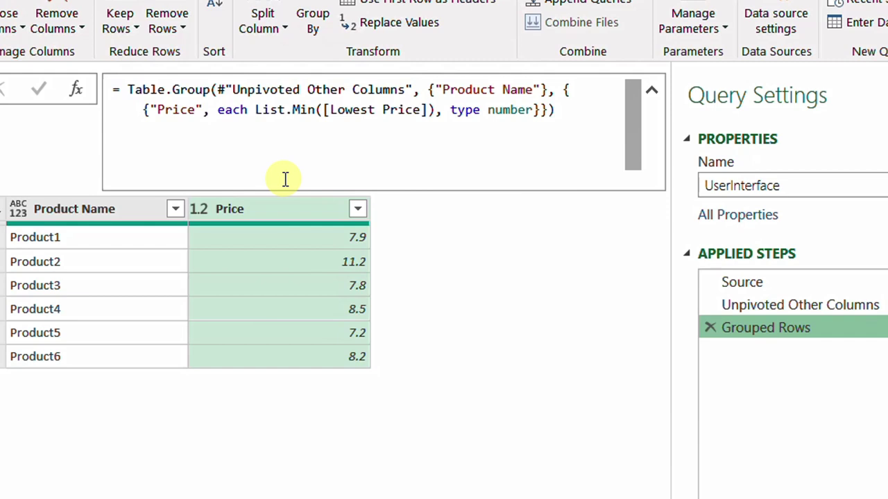
# In the Grouped Rows formula, replace the List.Min function with Table.Min.
pyautogui.doubleClick(284, 110)
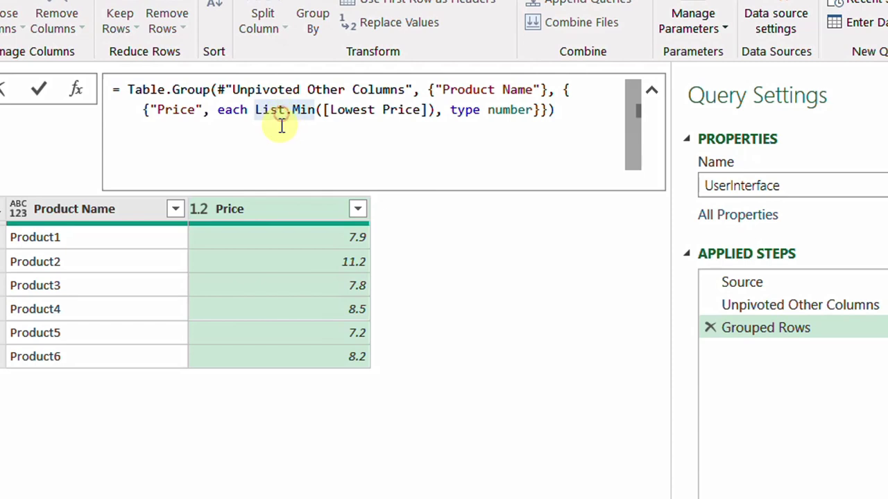
pyautogui.click(263, 109)
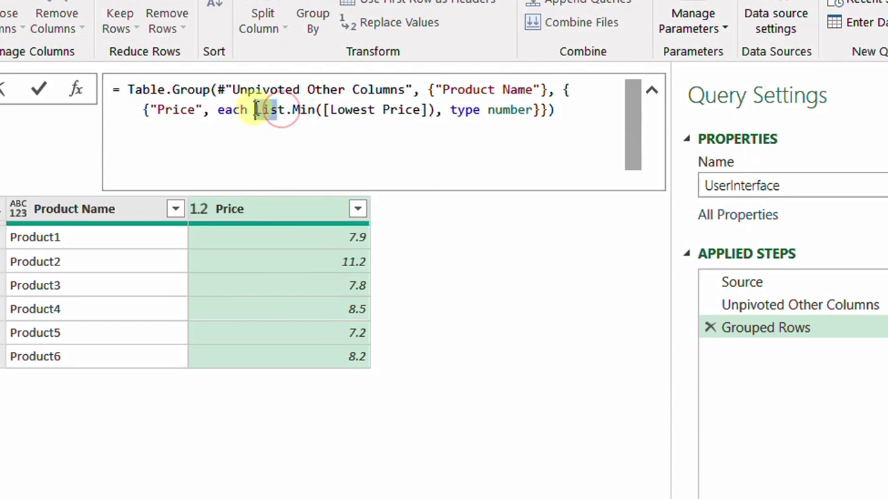
pyautogui.press('Delete')
pyautogui.press('Delete')
pyautogui.press('Delete')
pyautogui.press('Delete')
pyautogui.write('Table')
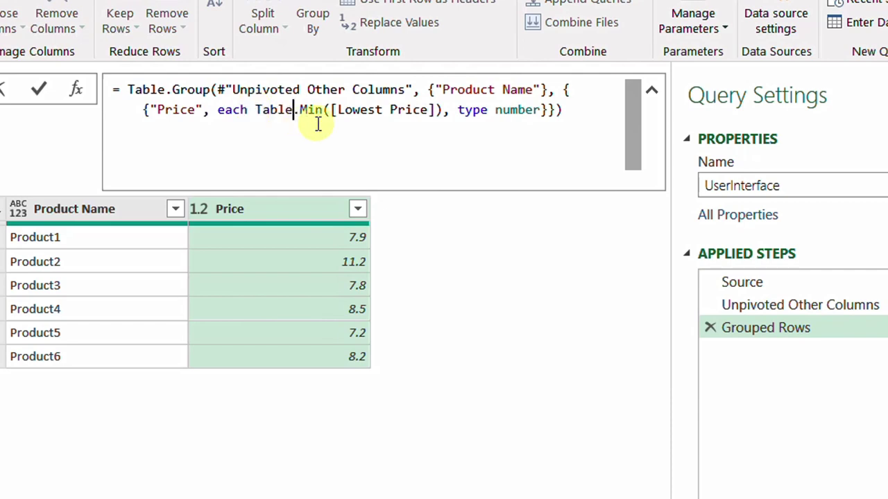
# In the Grouped Rows formula, replace the Table.Min argument with the current table `_` and the comparison criterion "Lowest Price".
pyautogui.moveTo(312, 116)
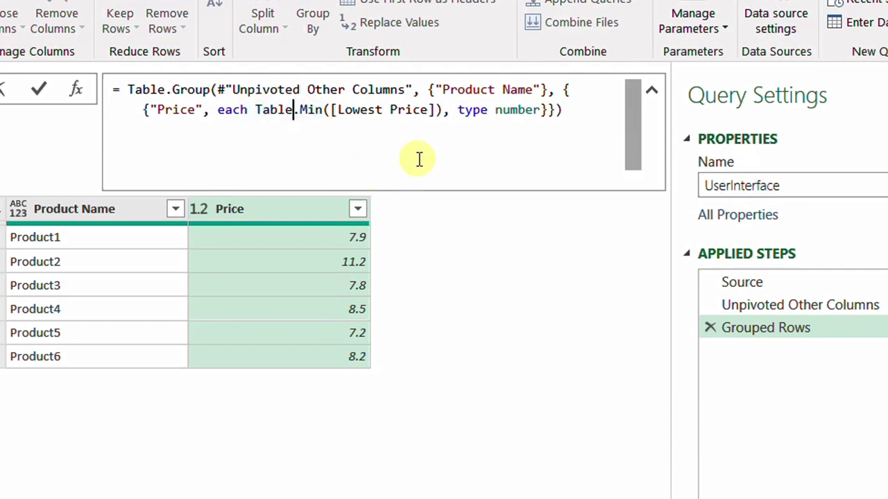
pyautogui.click(425, 111)
pyautogui.moveTo(433, 111); pyautogui.dragTo(331, 111)
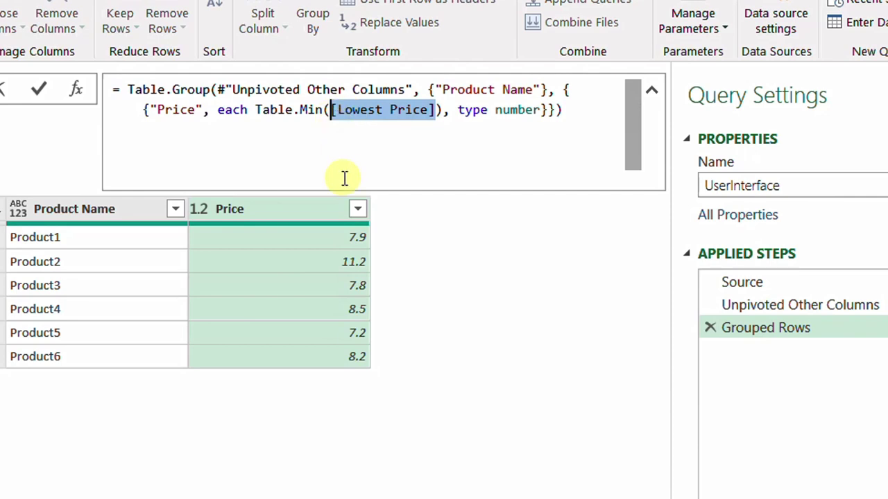
pyautogui.press('BackSpace')
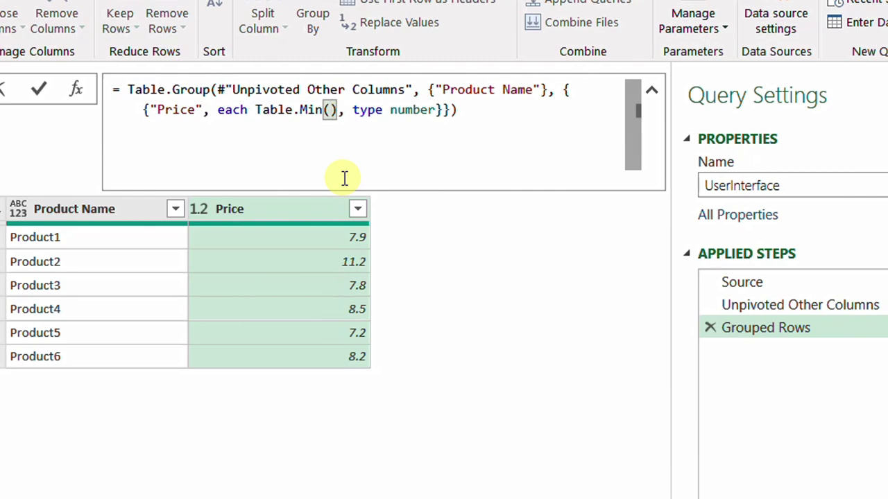
pyautogui.write('_')
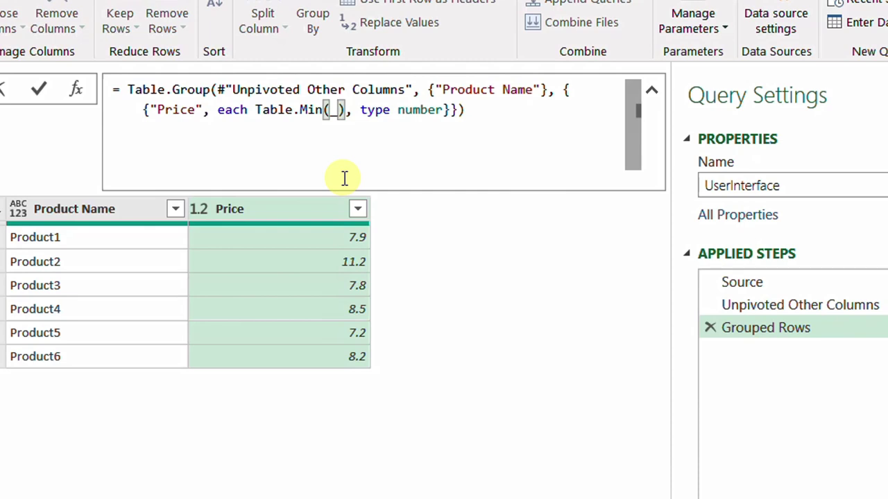
pyautogui.write(',')
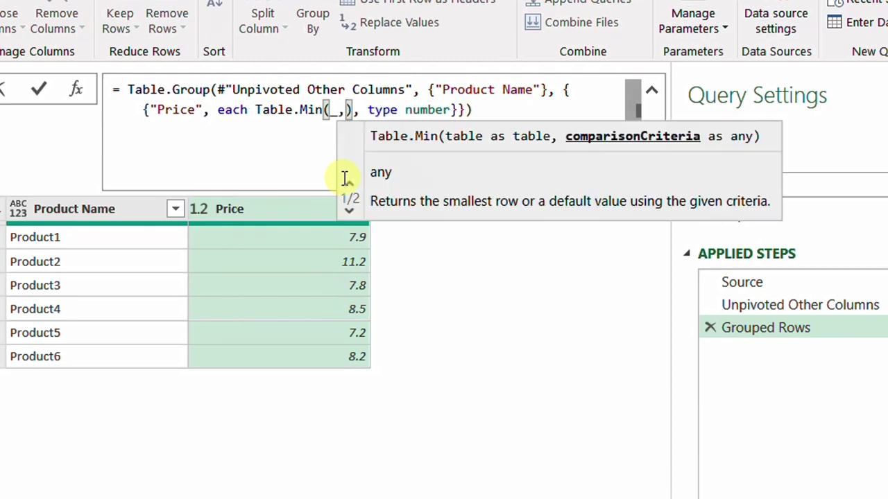
pyautogui.write('"')
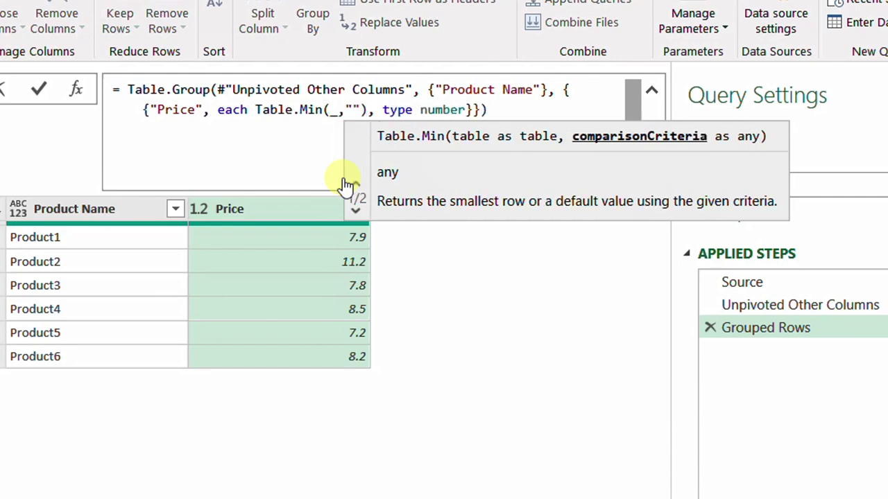
pyautogui.write('Lowest')
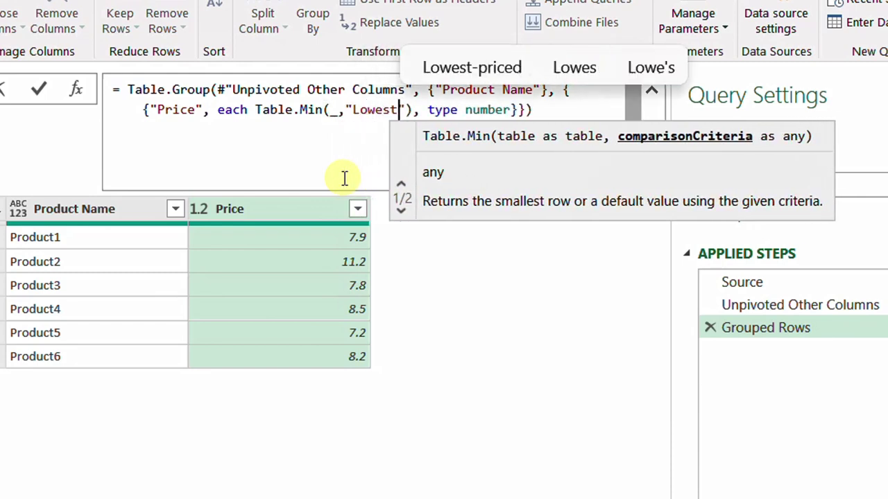
pyautogui.write(' Price')
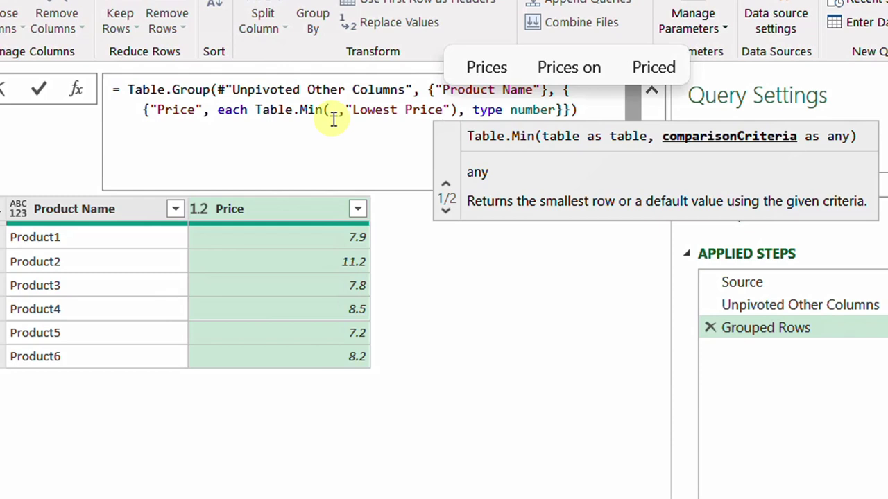
# Set the Price column's type to record in the Grouped Rows formula and commit the formula.
pyautogui.doubleClick(531, 109)
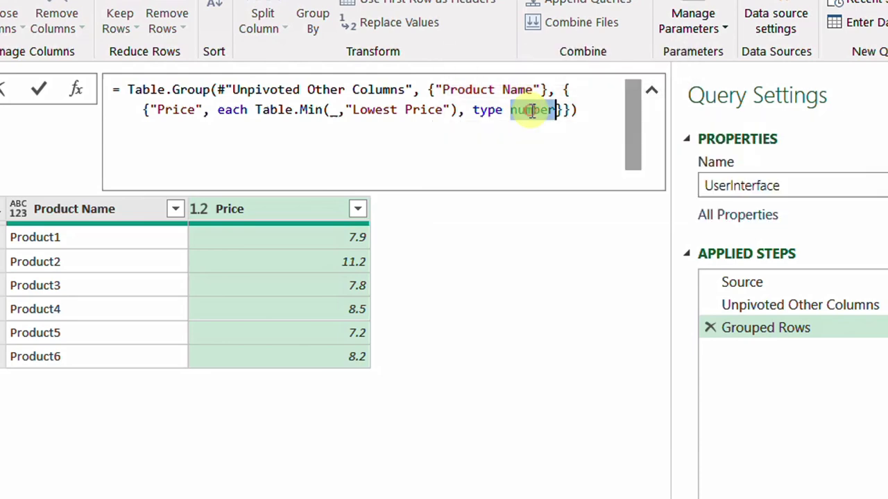
pyautogui.write('record')
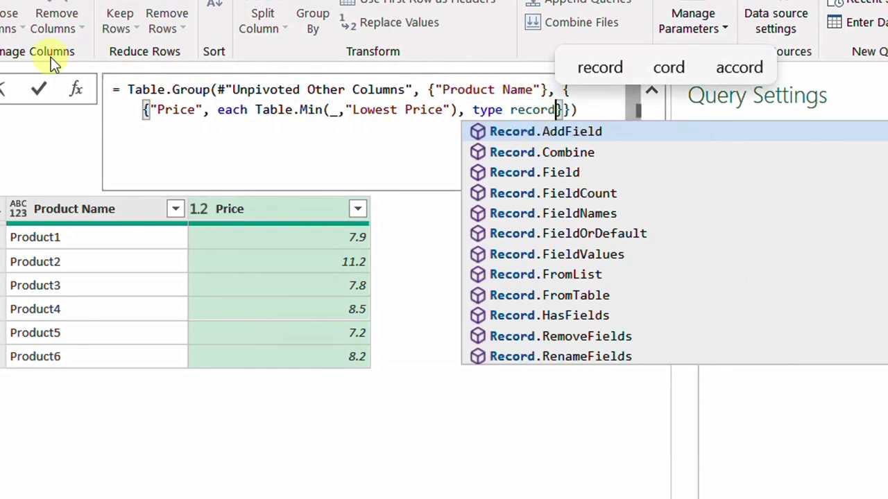
pyautogui.click(43, 90)
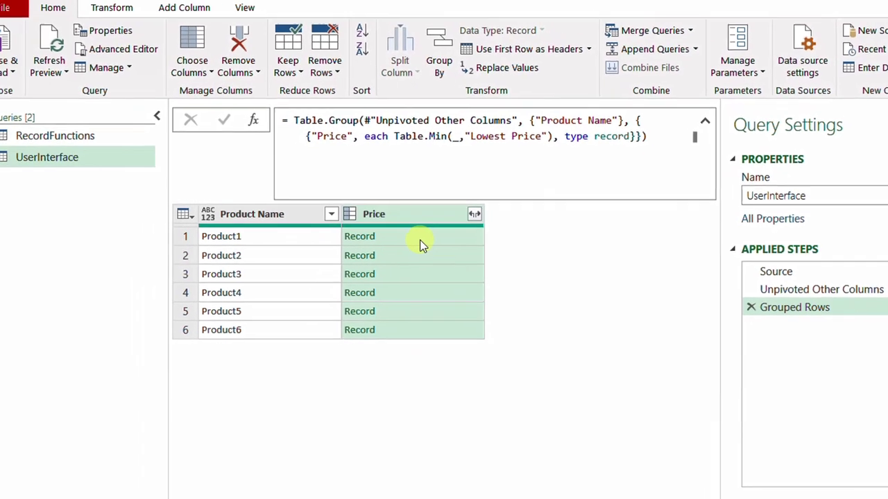
# Preview several products' Price records and expand the Price column into Selected Vendor and Lowest Price, excluding Product Name and the original name prefix.
pyautogui.click(466, 241)
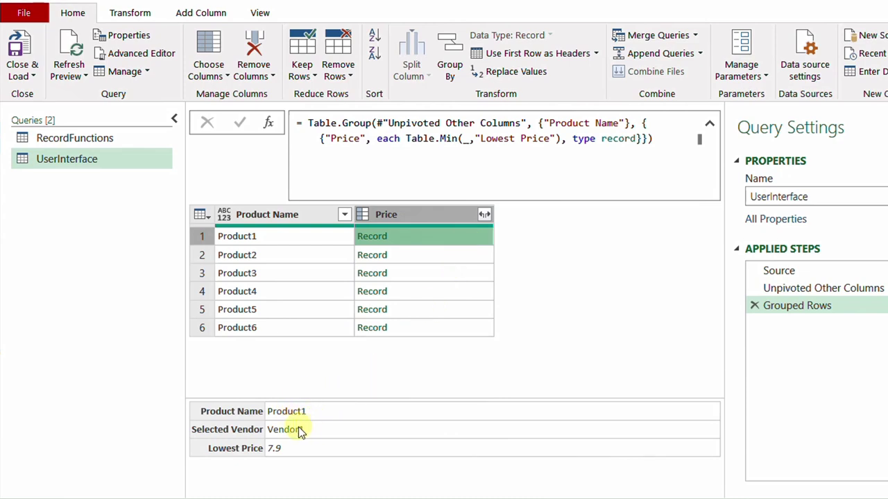
pyautogui.click(430, 258)
pyautogui.click(431, 277)
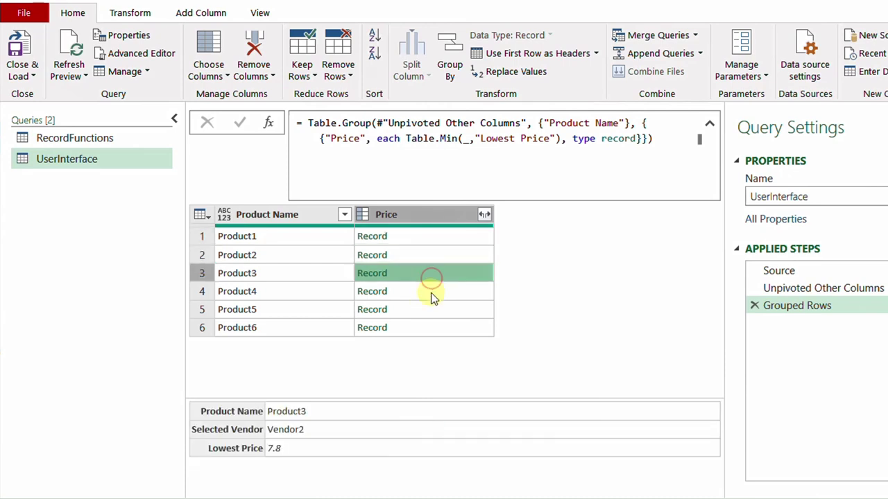
pyautogui.click(431, 296)
pyautogui.click(430, 313)
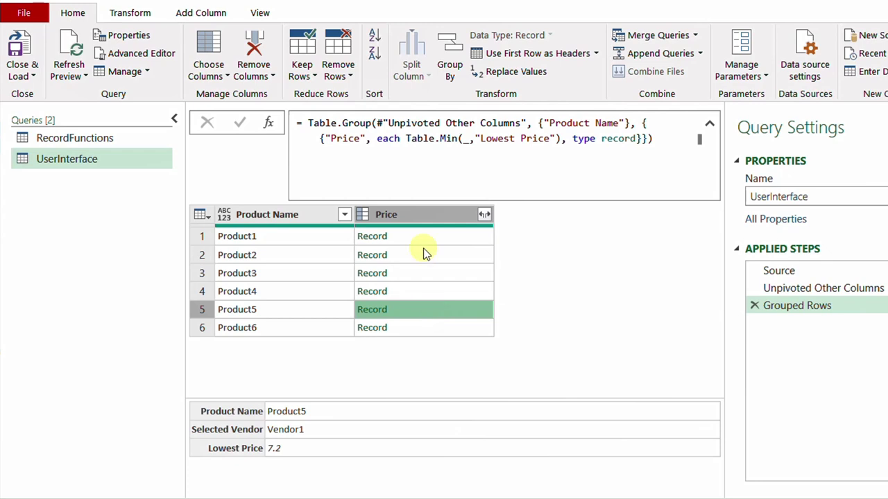
pyautogui.click(484, 215)
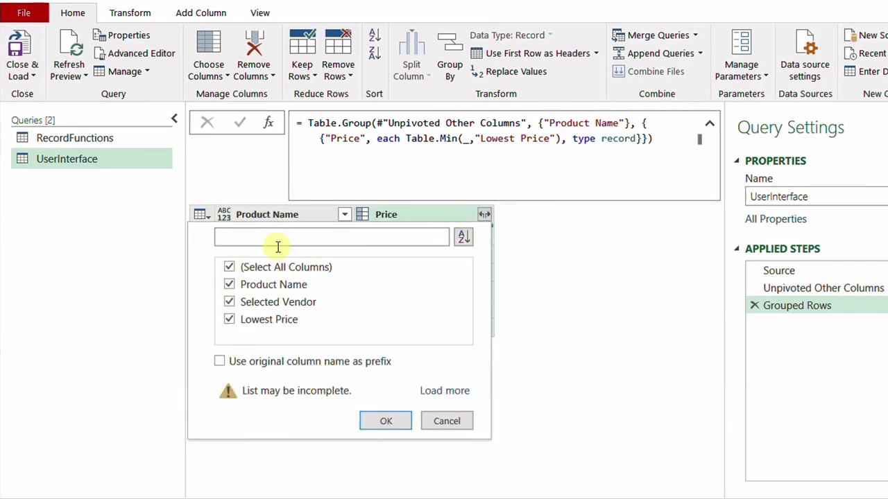
pyautogui.click(230, 285)
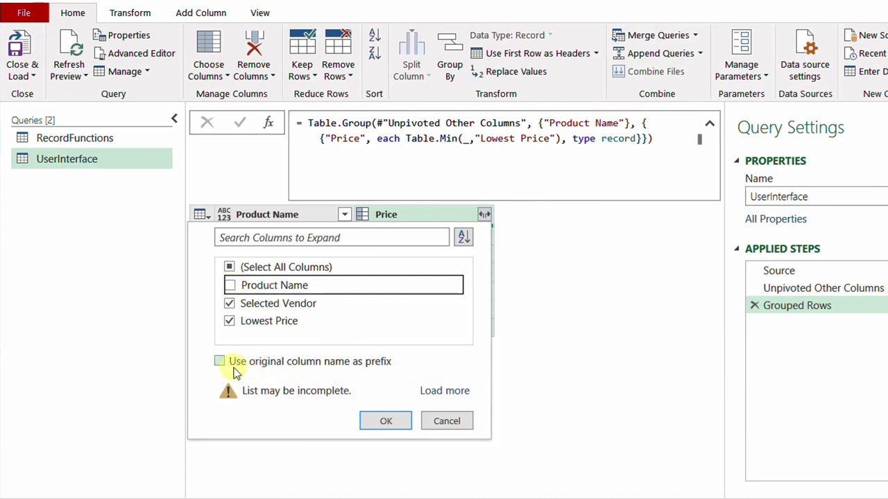
pyautogui.click(380, 420)
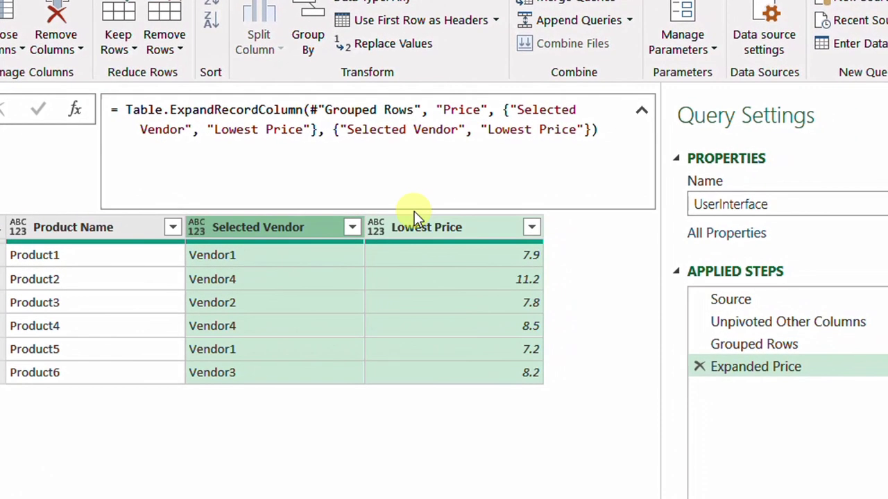
# Remove the redundant new-column-names list {"Selected Vendor", "Lowest Price"} from the Table.ExpandRecordColumn formula and commit it.
pyautogui.click(452, 109)
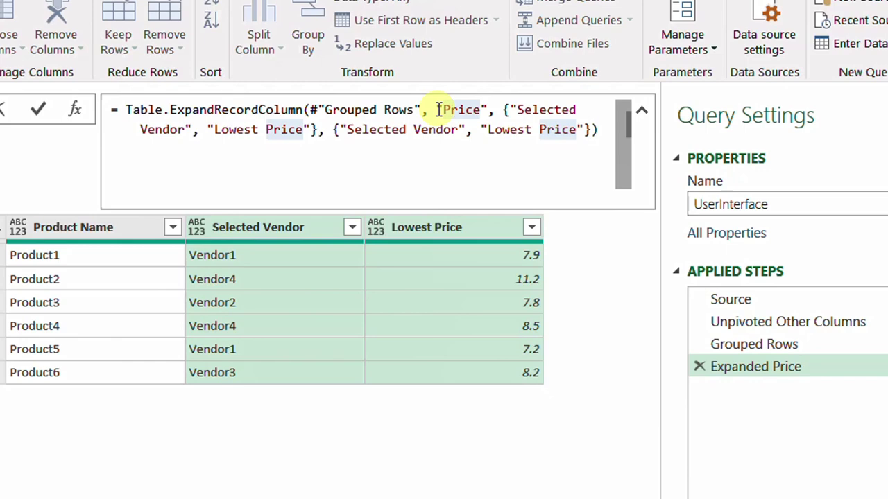
pyautogui.click(791, 347)
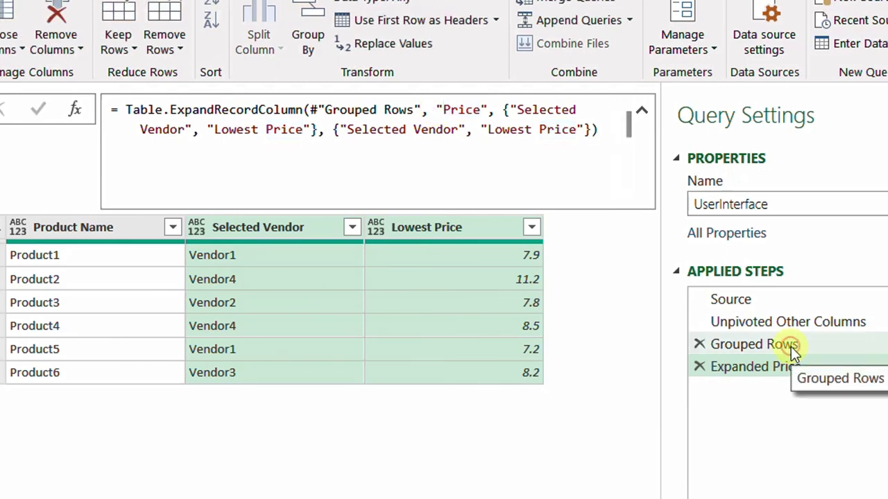
pyautogui.click(758, 365)
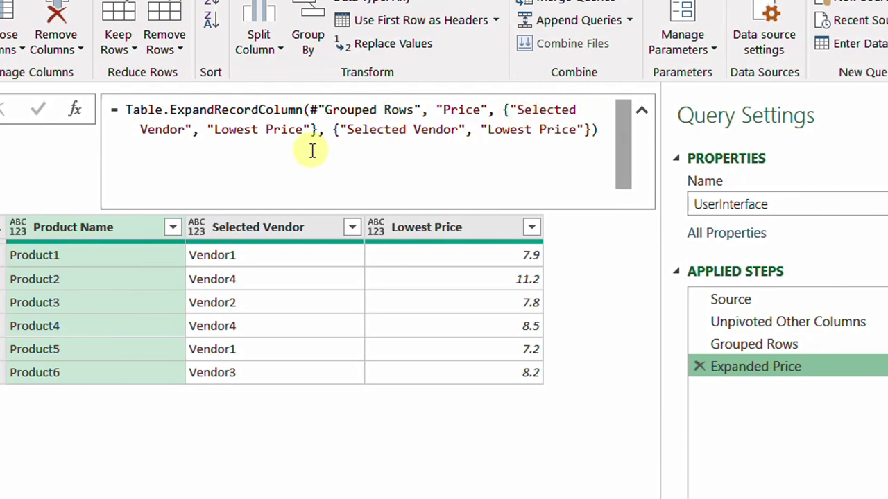
pyautogui.moveTo(333, 129); pyautogui.dragTo(589, 132)
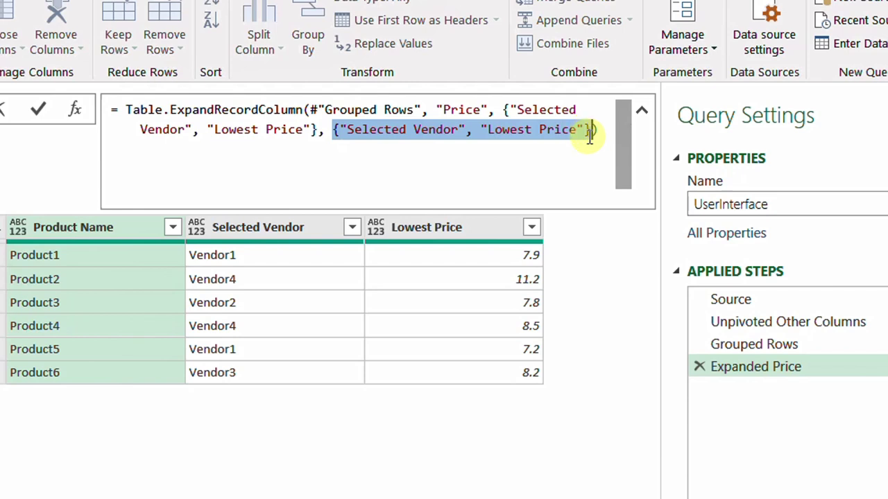
pyautogui.press('BackSpace')
pyautogui.press('BackSpace')
pyautogui.press('BackSpace')
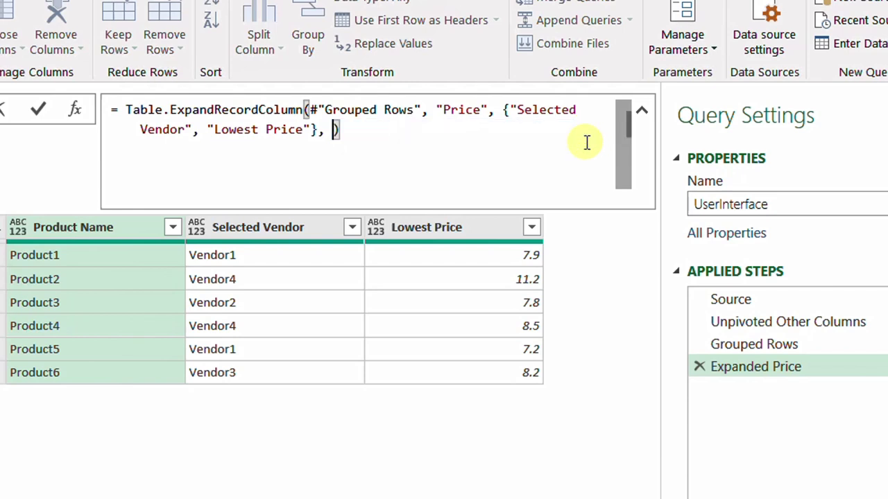
pyautogui.click(33, 109)
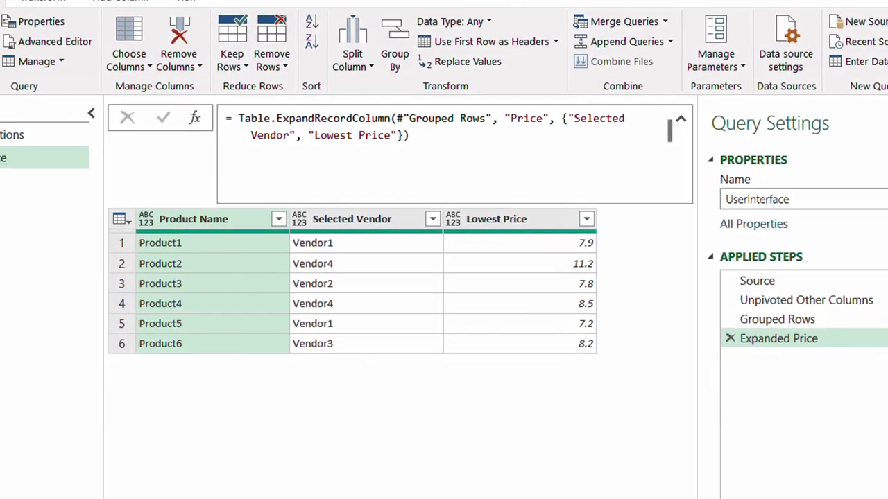
# Check the RecordFunctions query's column order and reorder the Expanded Price field list to "Lowest Price", "Selected Vendor".
pyautogui.click(91, 141)
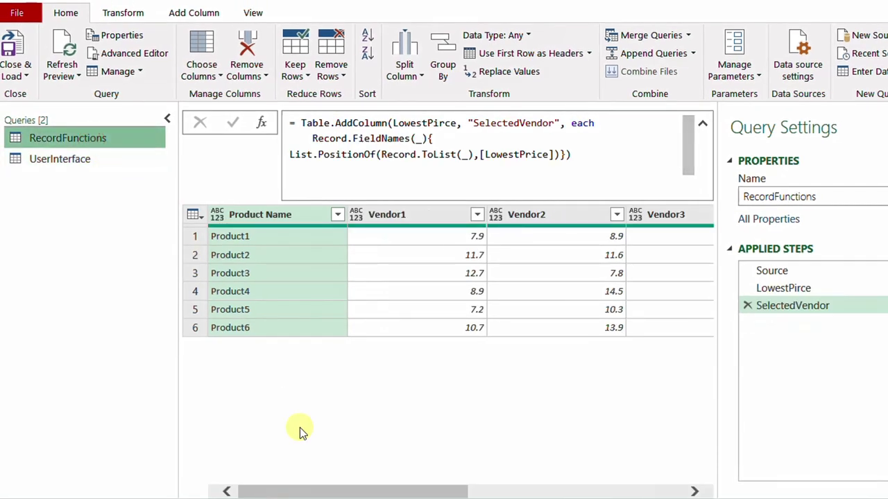
pyautogui.moveTo(325, 490); pyautogui.dragTo(618, 492)
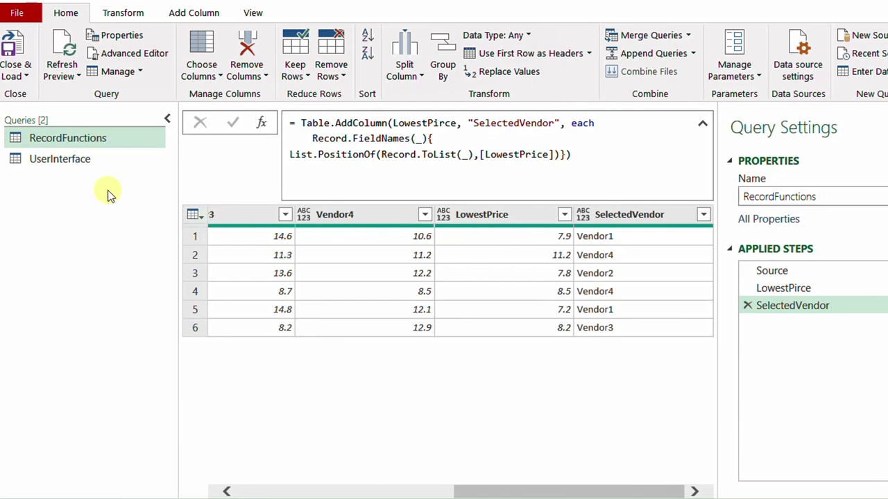
pyautogui.click(75, 161)
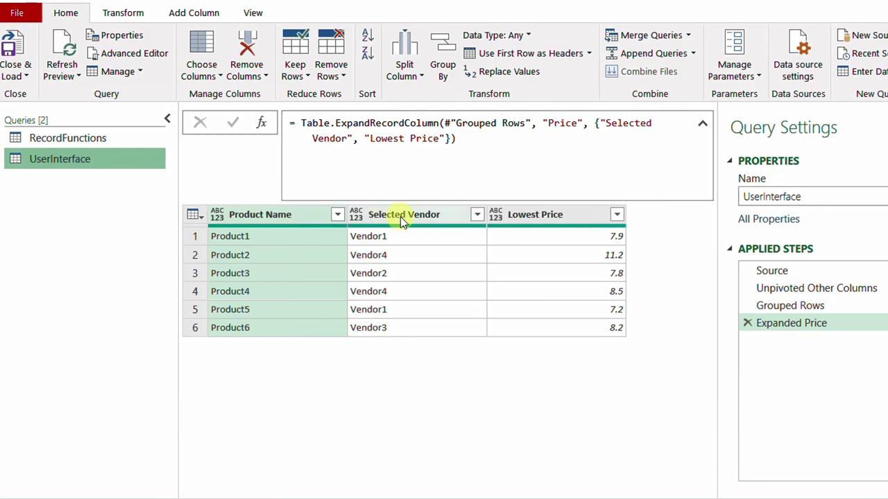
pyautogui.click(595, 124)
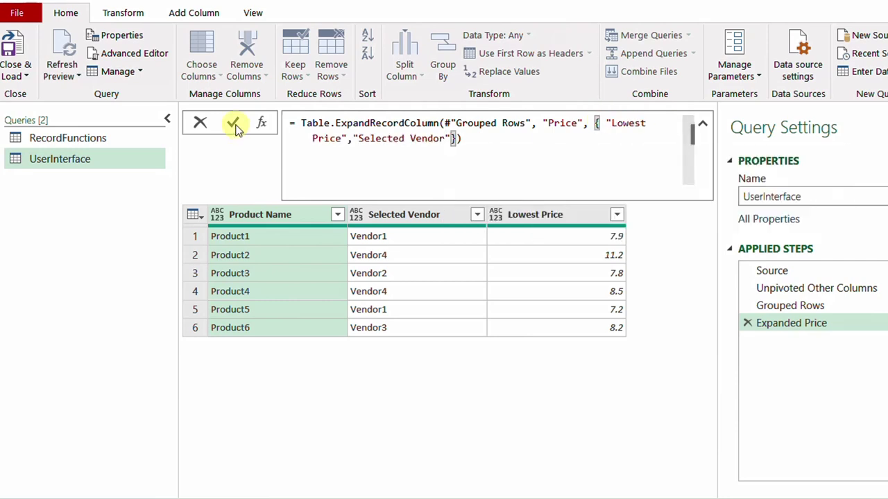
pyautogui.click(233, 123)
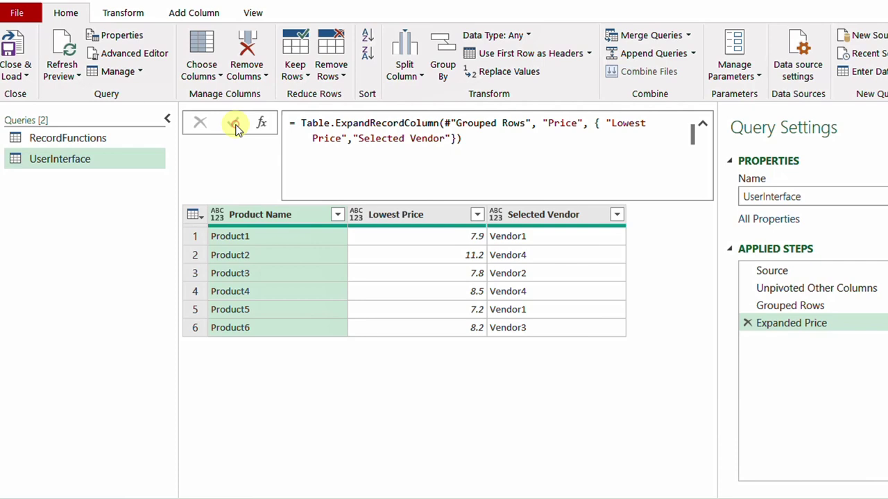
# Compare the lowest price and vendor columns of RecordFunctions with the UserInterface query's Source and Expanded Price steps.
pyautogui.click(88, 142)
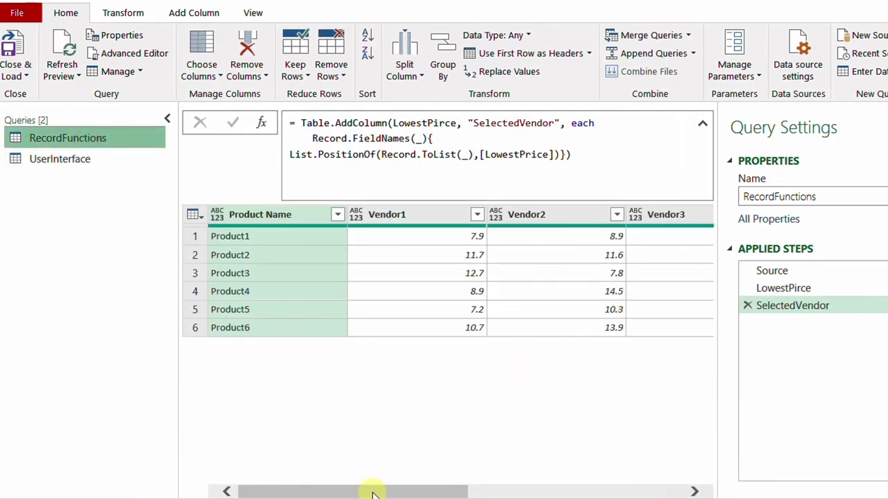
pyautogui.moveTo(372, 493); pyautogui.dragTo(614, 483)
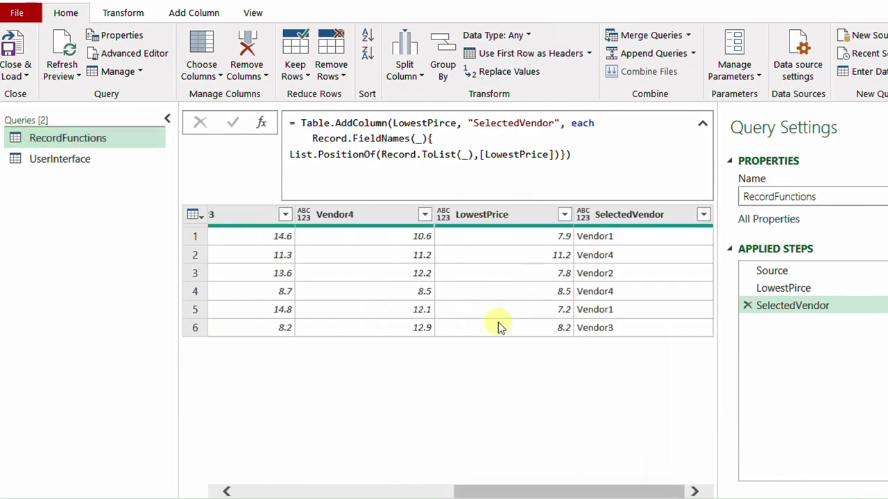
pyautogui.click(82, 161)
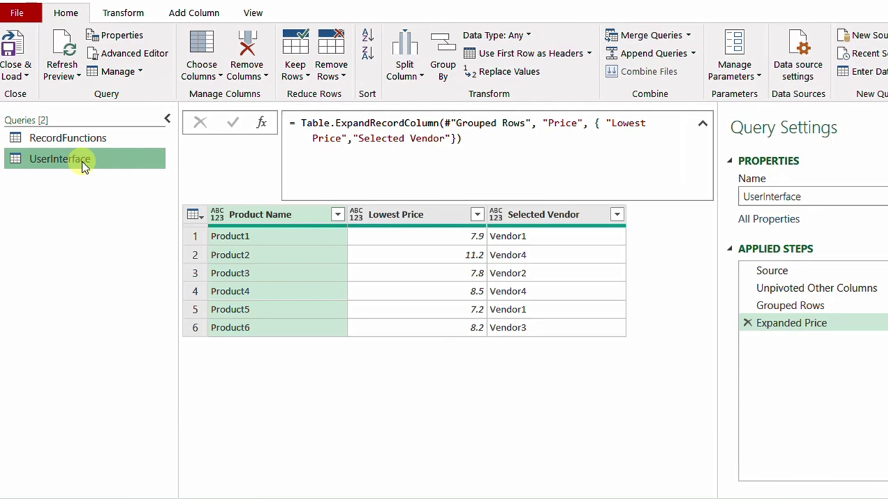
pyautogui.click(786, 274)
pyautogui.moveTo(496, 491); pyautogui.dragTo(462, 491)
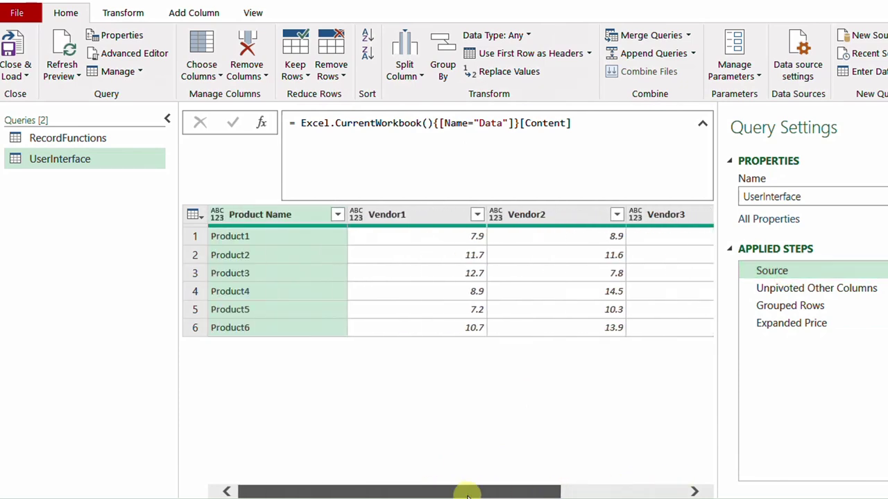
pyautogui.click(782, 326)
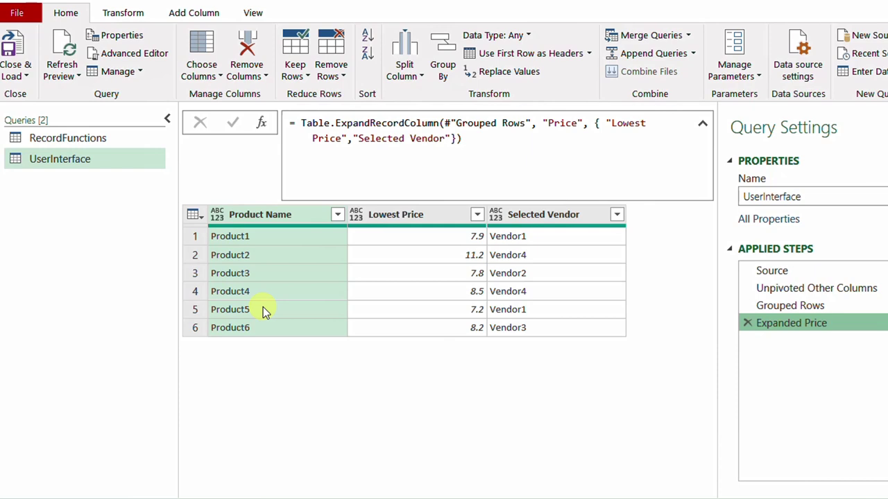
# Add a custom step after Expanded Price in the UserInterface query and replace its default reference with an empty Table.NestedJoin() function.
pyautogui.click(263, 123)
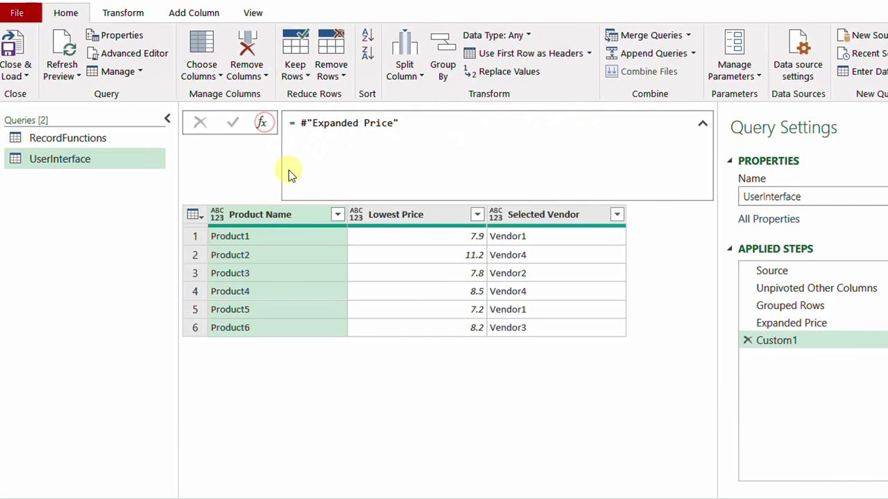
pyautogui.moveTo(419, 123); pyautogui.dragTo(296, 122)
pyautogui.press('Delete')
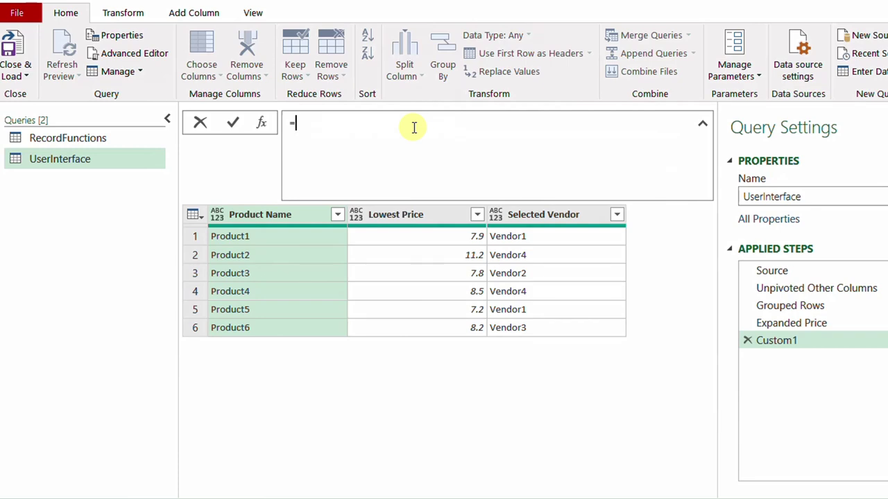
pyautogui.write('Table')
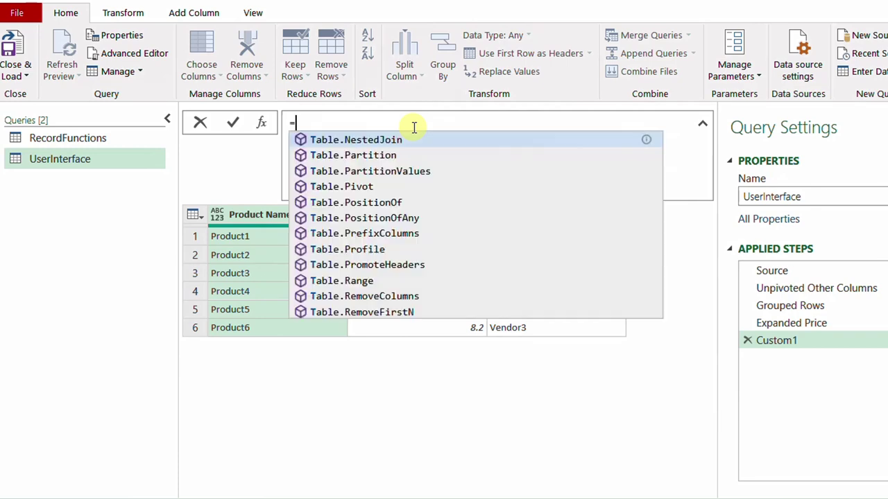
pyautogui.write('.N')
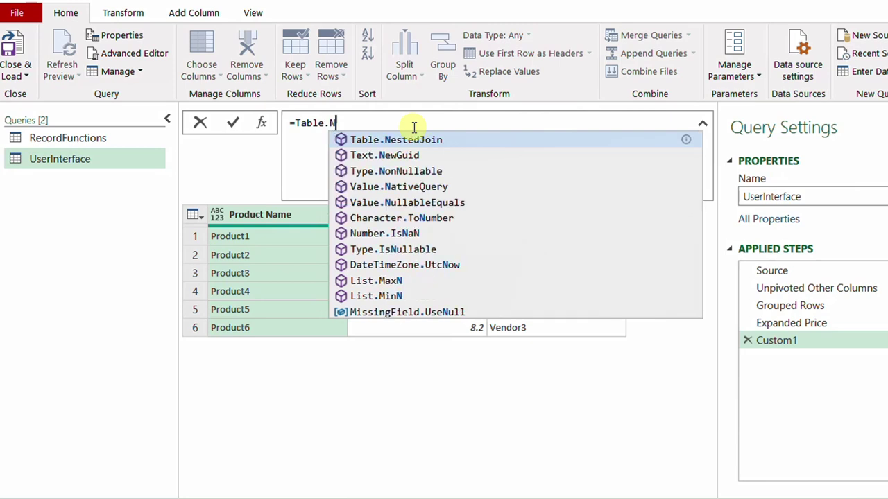
pyautogui.press('Tab')
pyautogui.write('(')
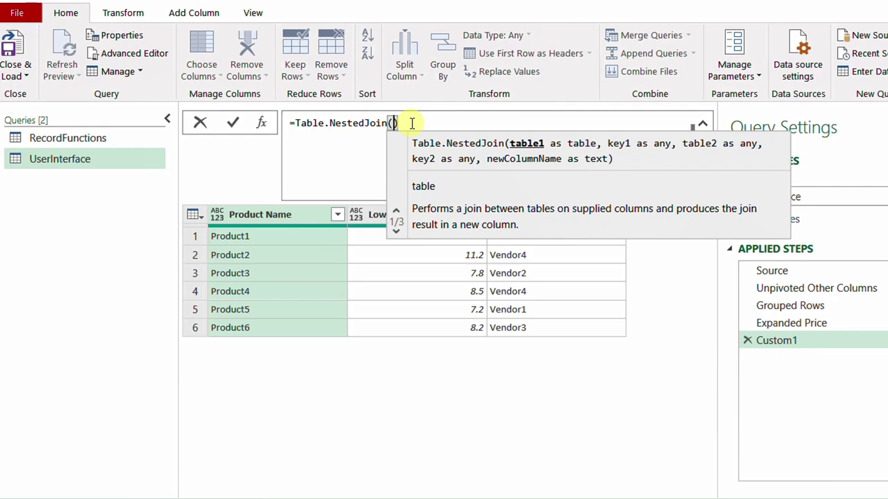
# Enter Source as the first table of the nested join and "Product Name" as its key column.
pyautogui.write('Source')
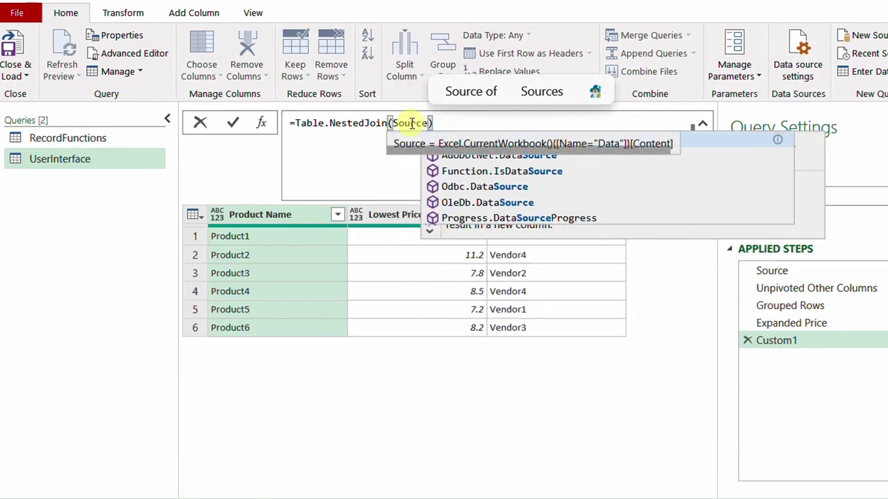
pyautogui.press('Escape')
pyautogui.write(',')
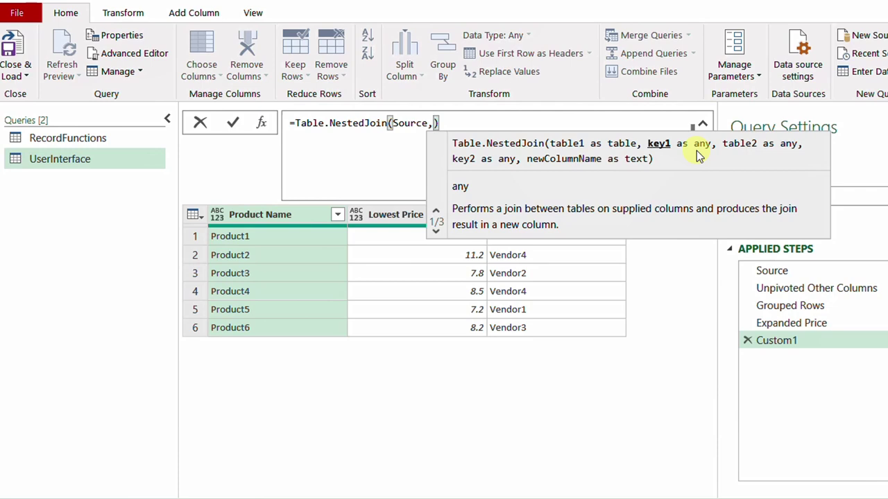
pyautogui.write('"')
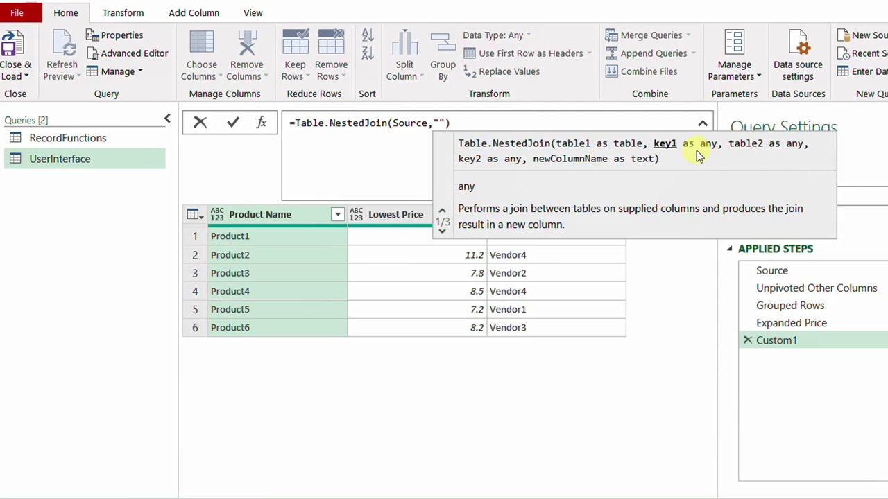
pyautogui.write('Product ')
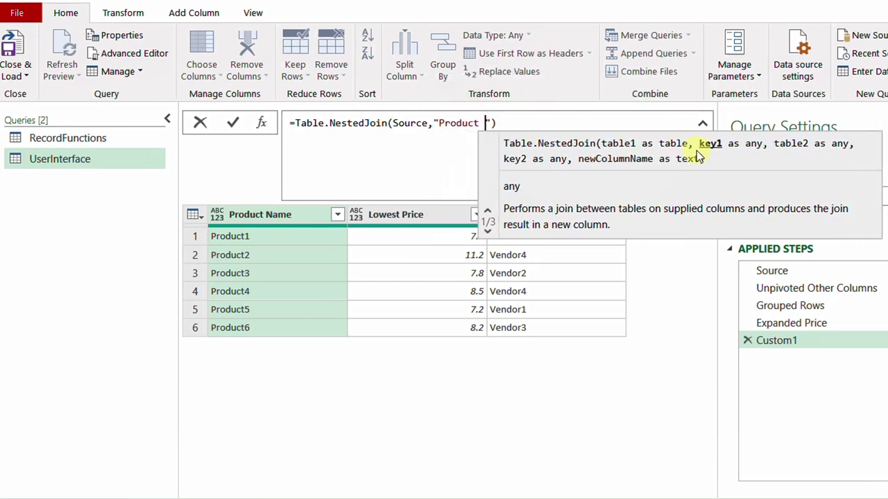
pyautogui.write('Name",')
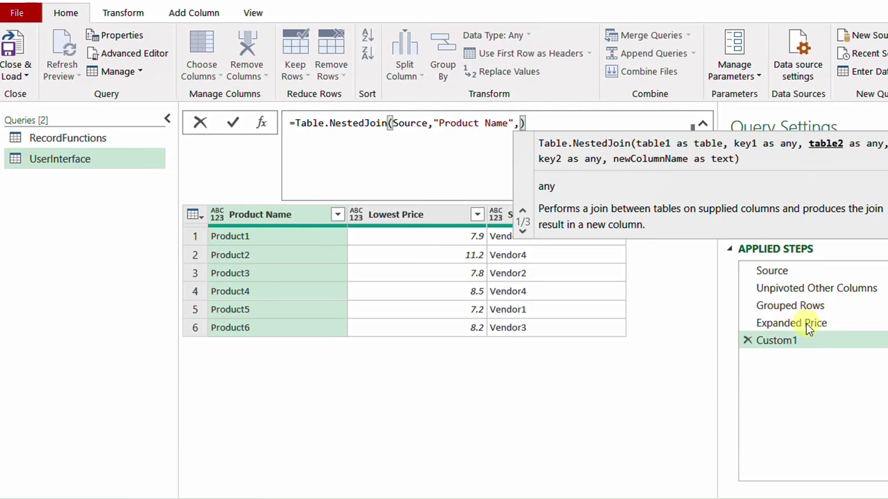
# Add #"Expanded Price" as the second table of the nested join, followed by its product name column as the matching key.
pyautogui.write('#')
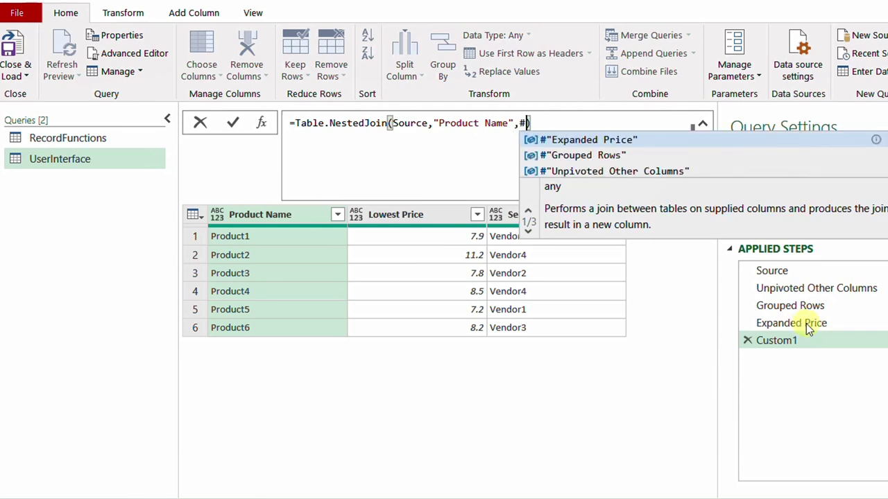
pyautogui.write('"')
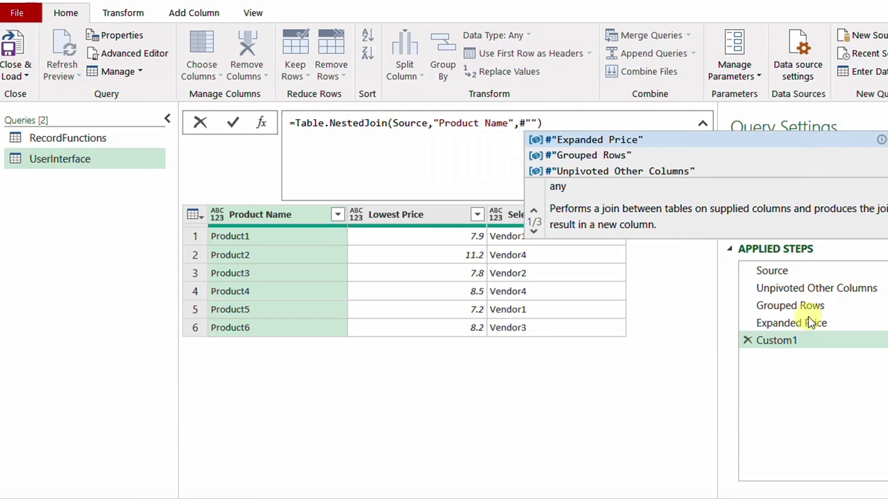
pyautogui.click(601, 140)
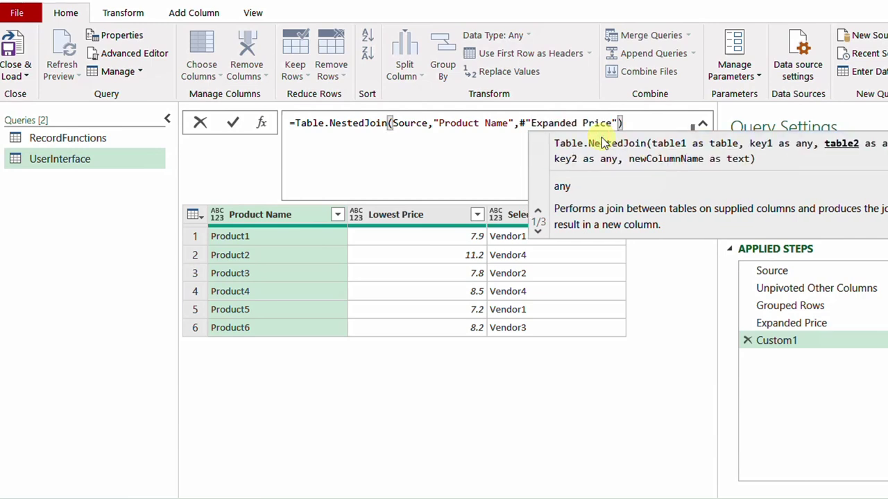
pyautogui.write(',')
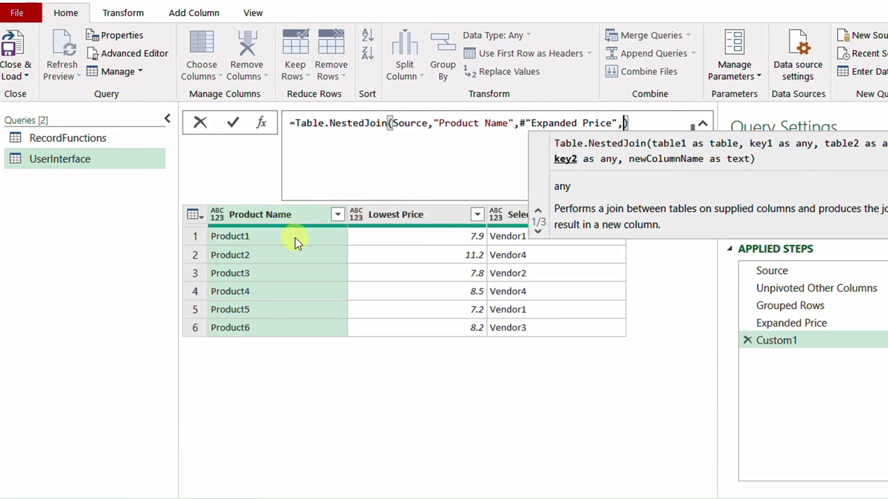
pyautogui.write('"Prodcut Name",')
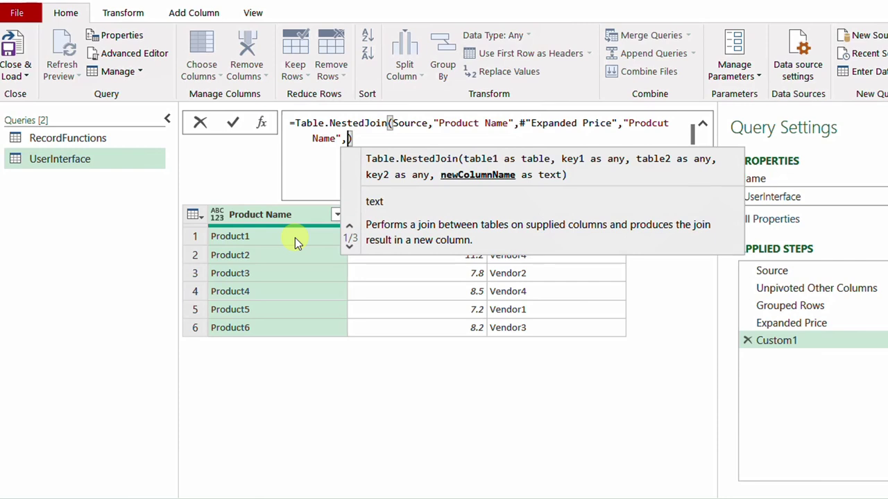
# Name the joined column "Merge", use JoinKind.LeftOuter, correct the second key's spelling to "Product Name" and commit the Table.NestedJoin formula.
pyautogui.write('"Me')
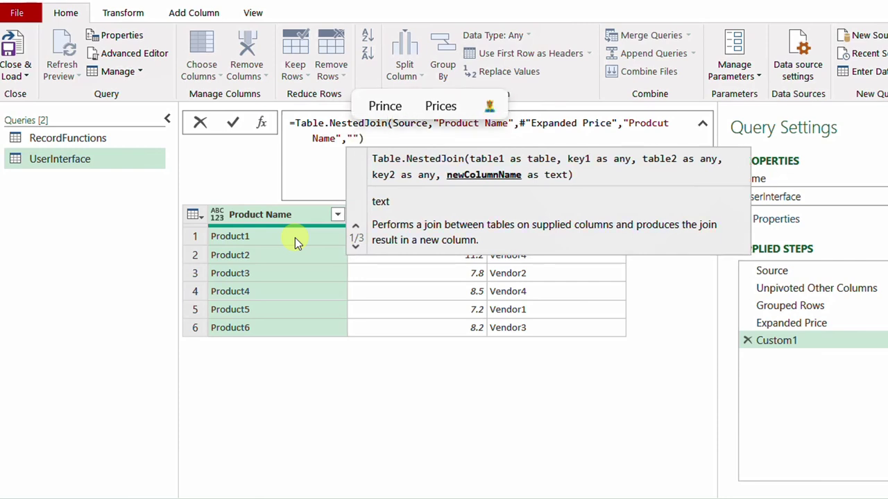
pyautogui.write('rge')
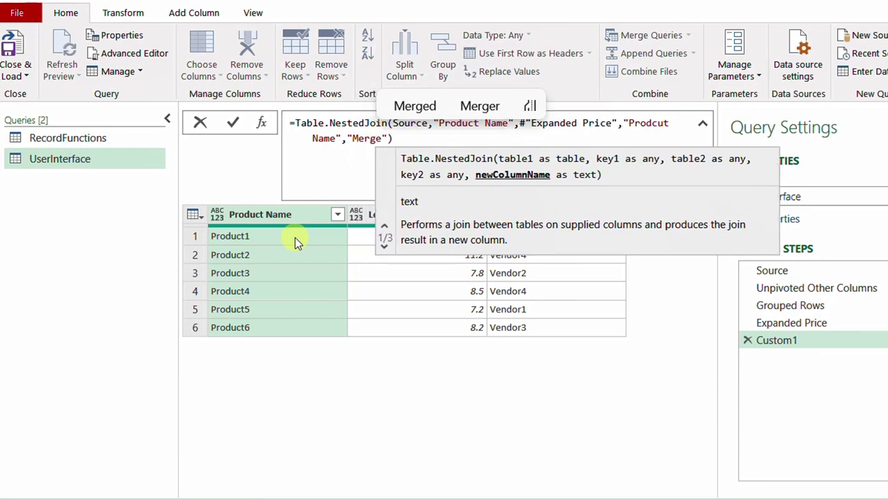
pyautogui.press('Right')
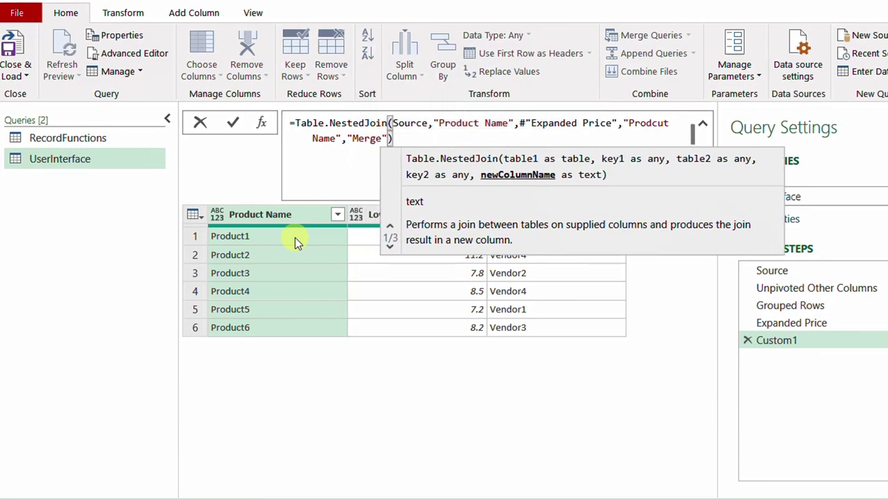
pyautogui.write(',')
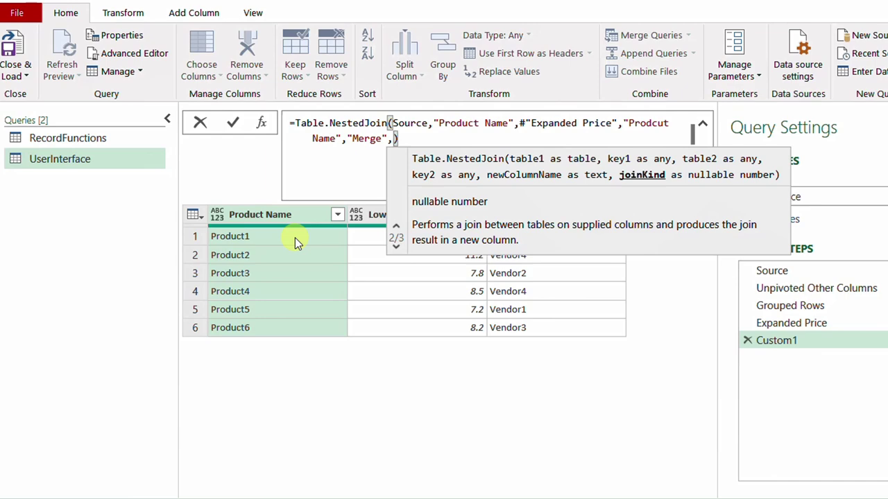
pyautogui.write('Left')
pyautogui.press('Tab')
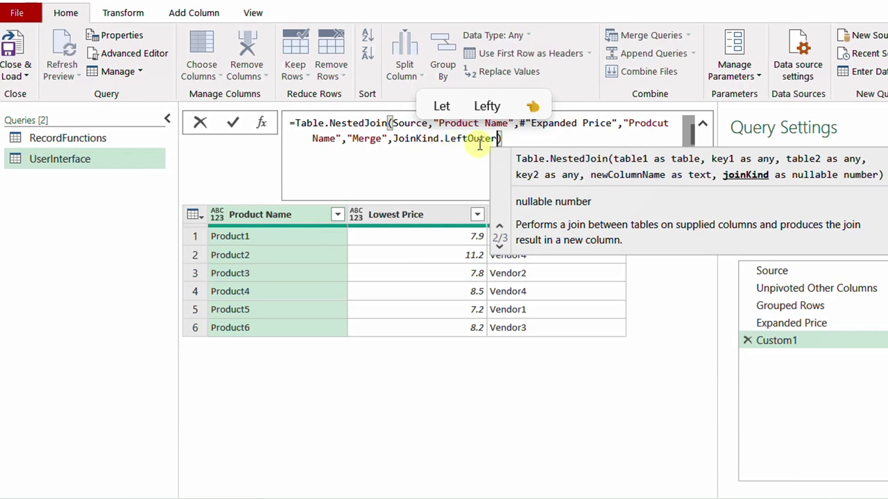
pyautogui.moveTo(475, 143)
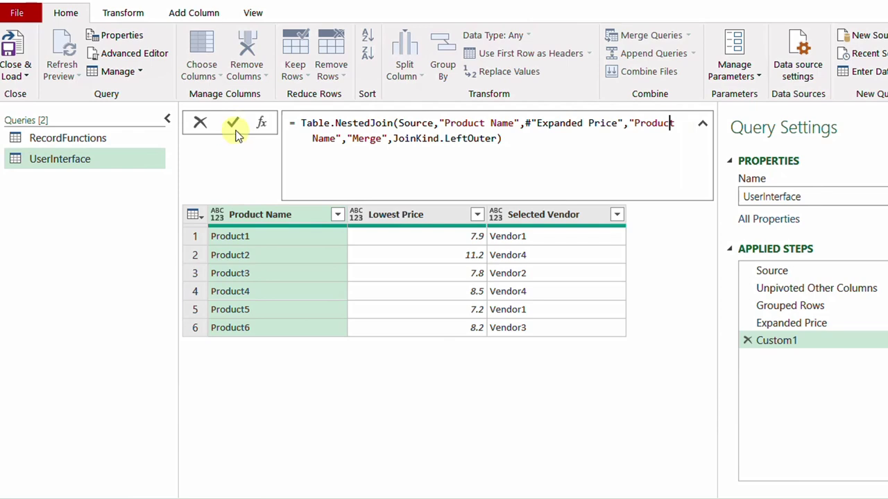
pyautogui.click(235, 130)
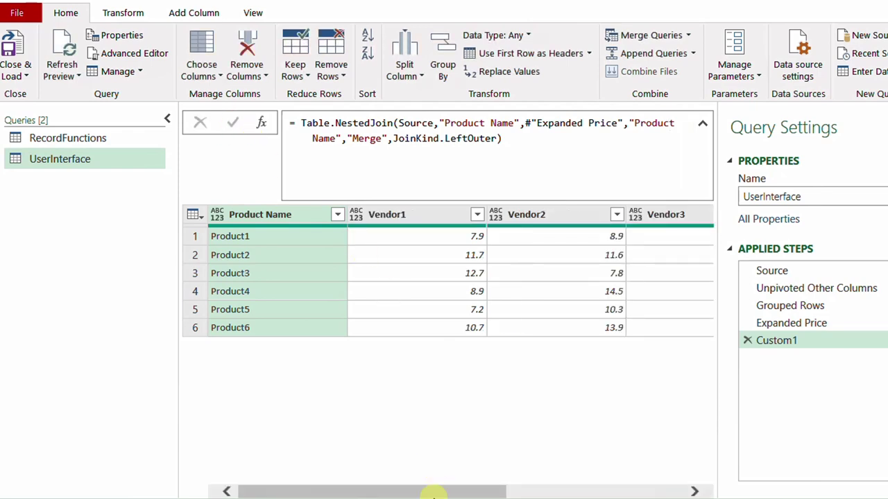
# Compare the Custom1 join with the Source step and preview the nested table in Product1's Merge cell.
pyautogui.moveTo(431, 494); pyautogui.dragTo(399, 486)
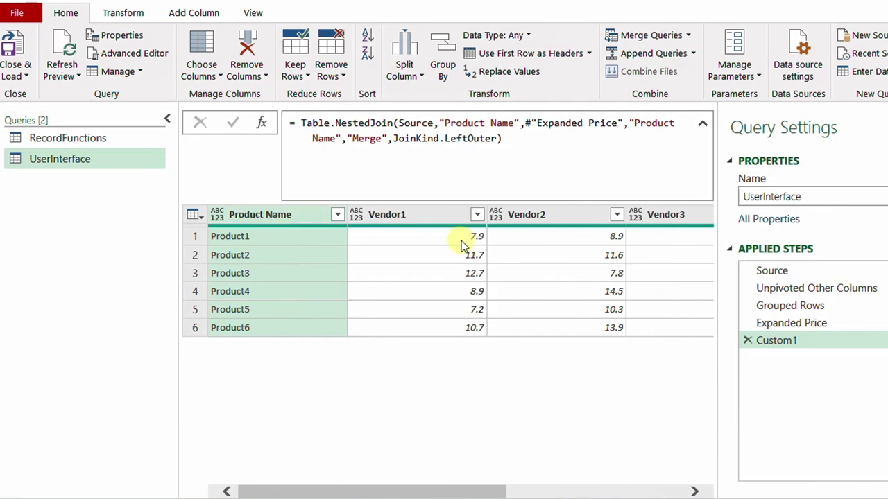
pyautogui.click(791, 270)
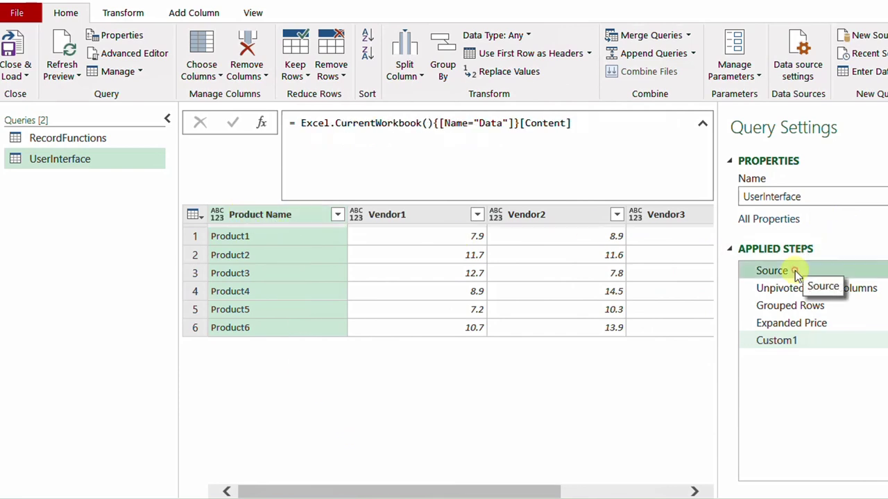
pyautogui.click(788, 342)
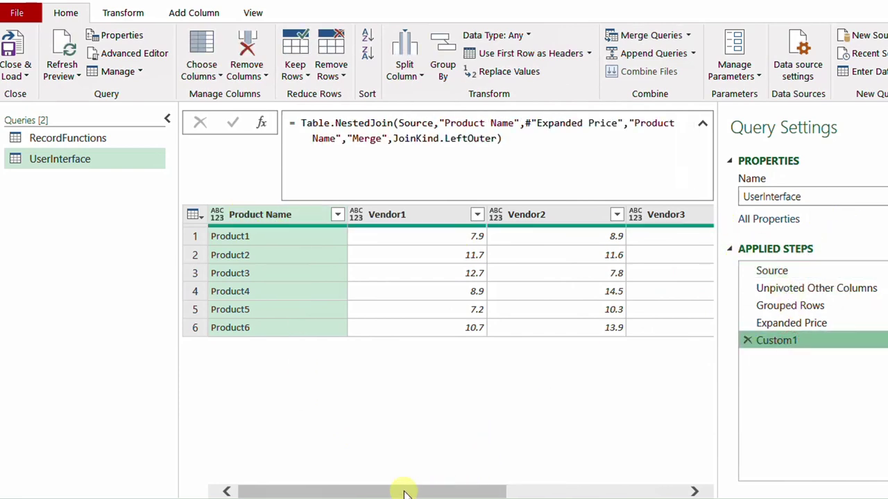
pyautogui.moveTo(345, 490); pyautogui.dragTo(579, 492)
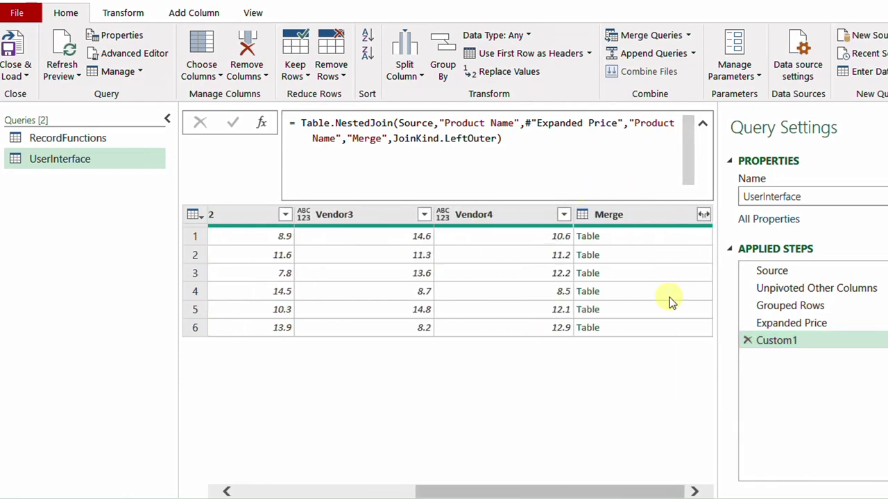
pyautogui.click(665, 239)
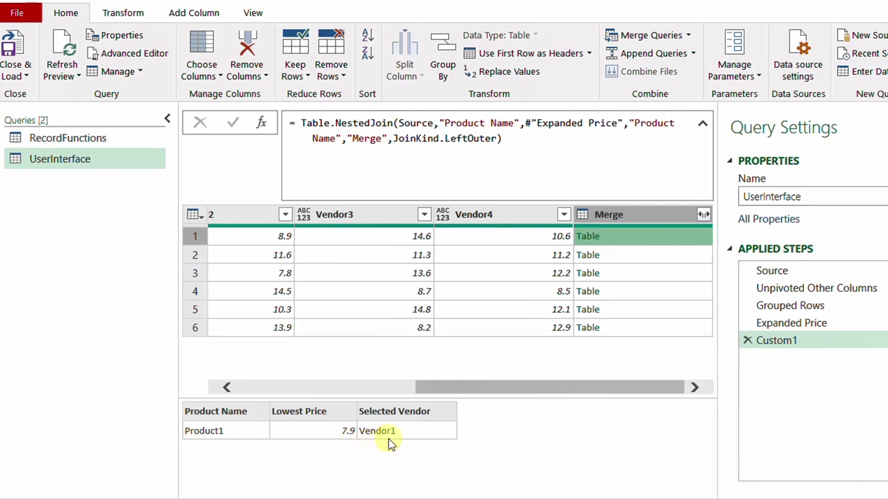
# Expand the Merge column into Lowest Price and Selected Vendor only, leaving out Product Name and the original column name prefix.
pyautogui.click(703, 217)
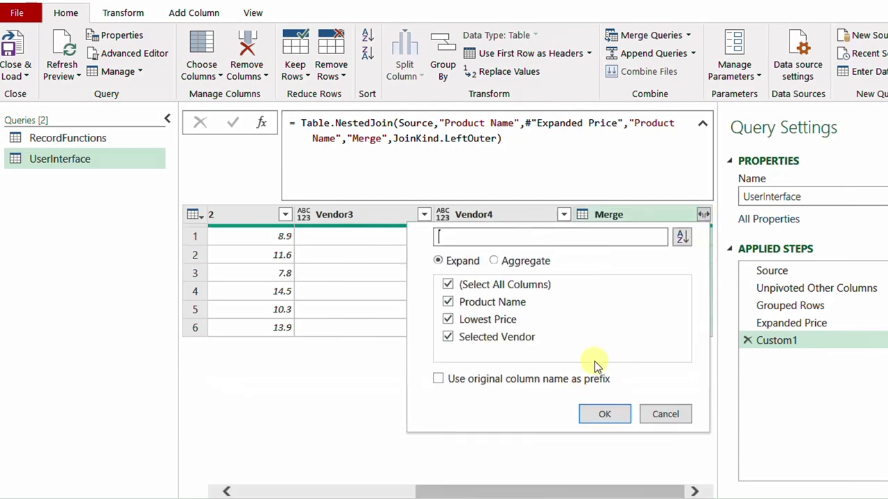
pyautogui.click(483, 308)
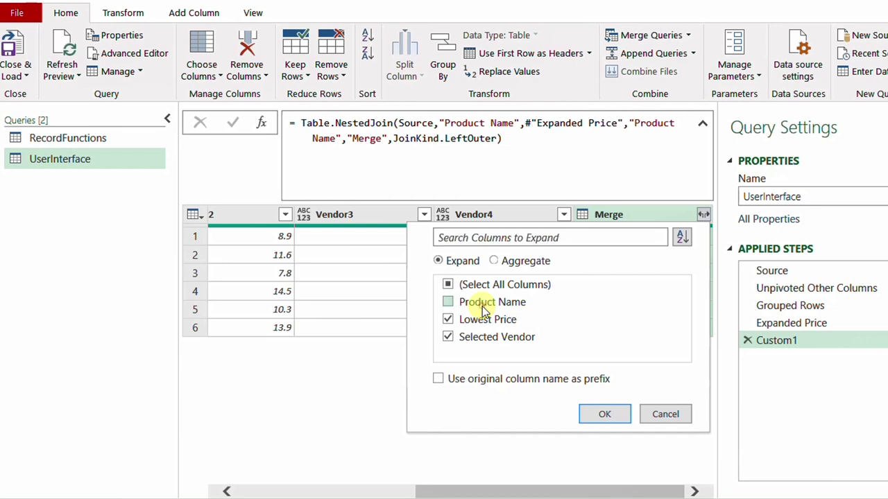
pyautogui.click(611, 414)
pyautogui.moveTo(548, 482); pyautogui.dragTo(313, 493)
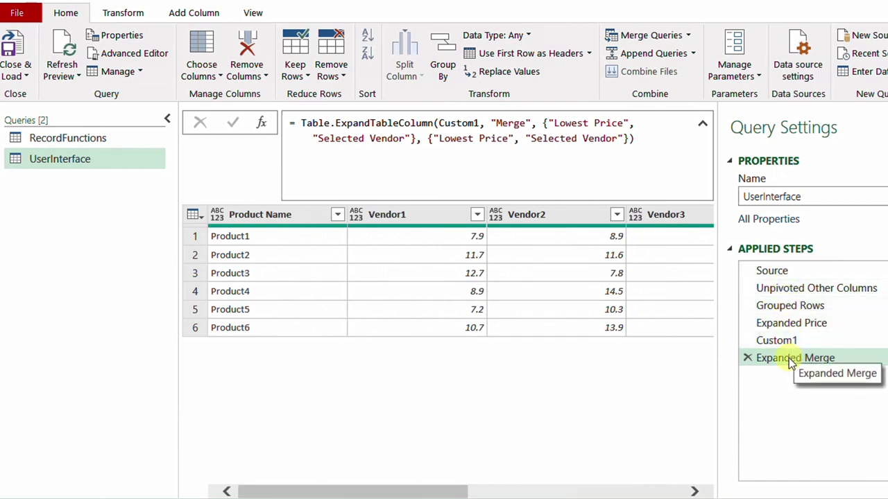
# Compare the applied steps and final table of the RecordFunctions query with those of the UserInterface query.
pyautogui.click(86, 143)
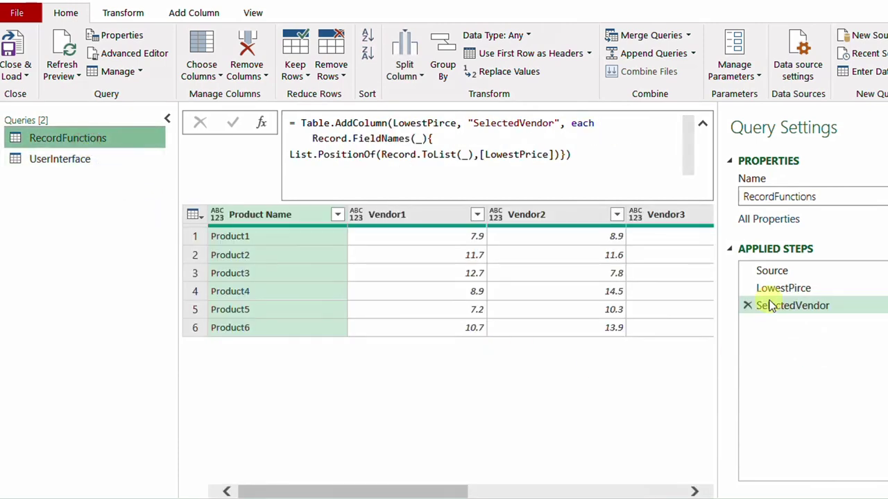
pyautogui.click(78, 161)
pyautogui.moveTo(329, 495); pyautogui.dragTo(309, 494)
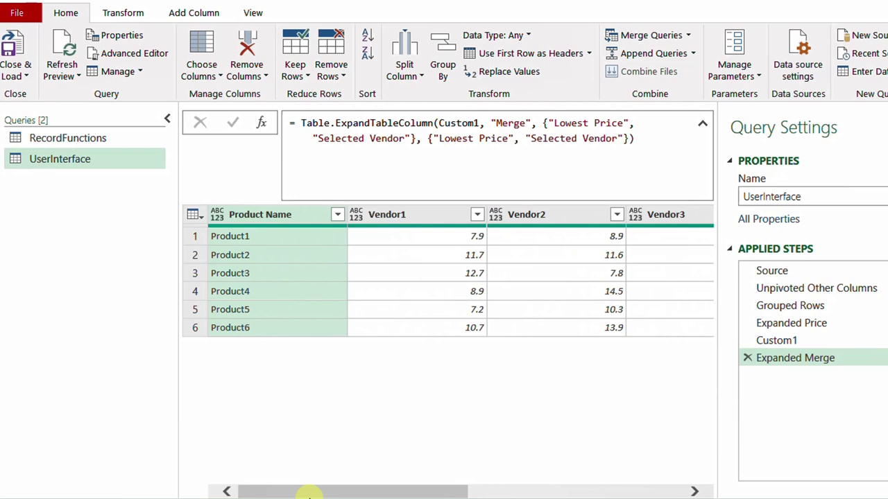
pyautogui.click(86, 141)
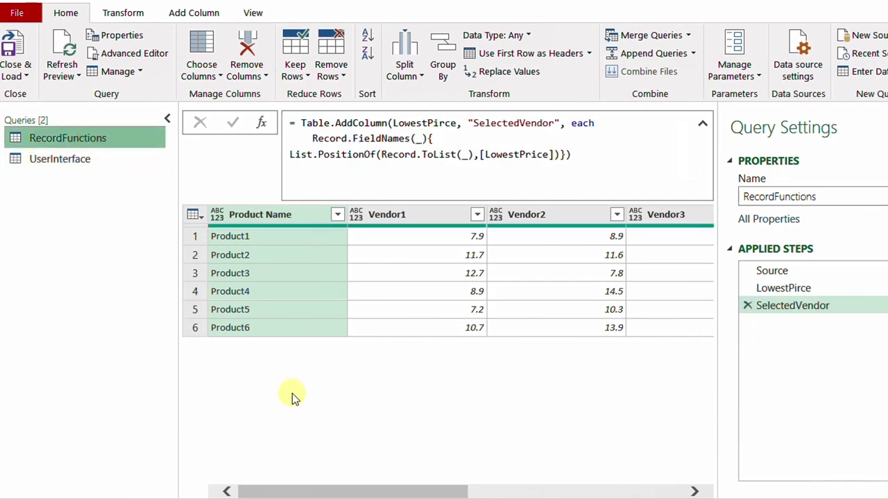
# Load the UserInterface query as a table into the existing worksheet, starting at cell S3 of Sheet1.
pyautogui.click(68, 158)
pyautogui.click(17, 75)
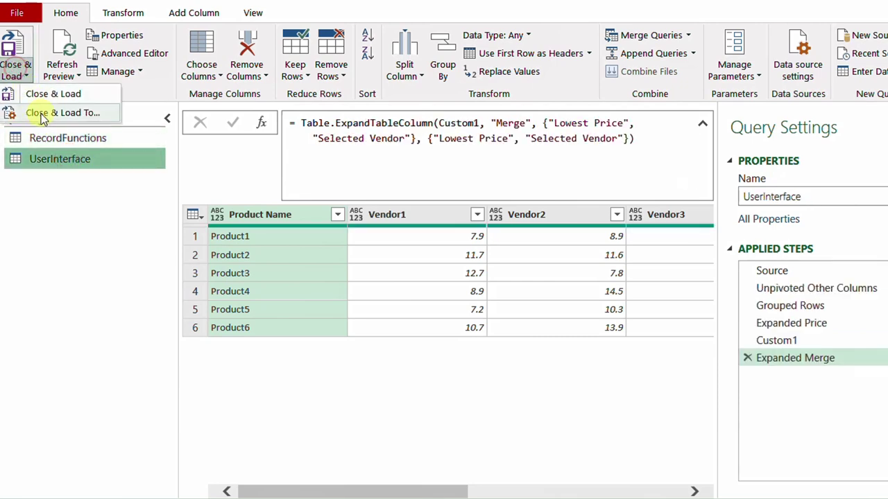
pyautogui.click(40, 112)
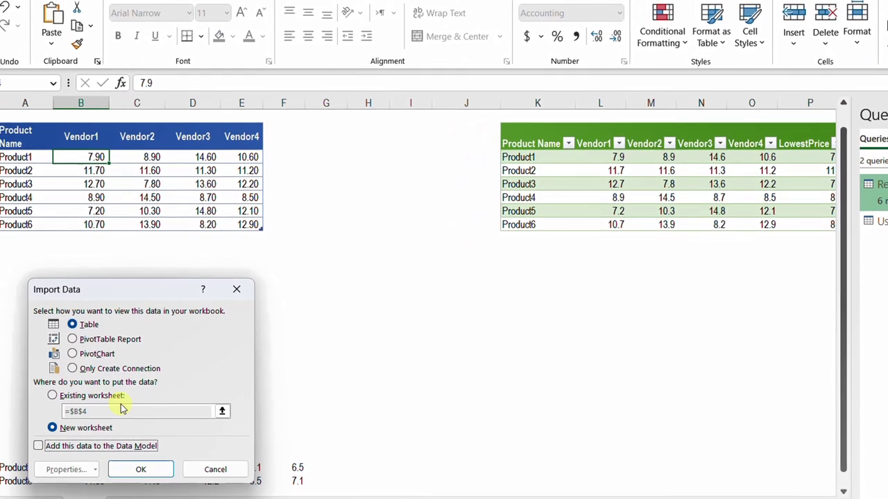
pyautogui.click(90, 389)
pyautogui.hscroll(2, 673, 494)
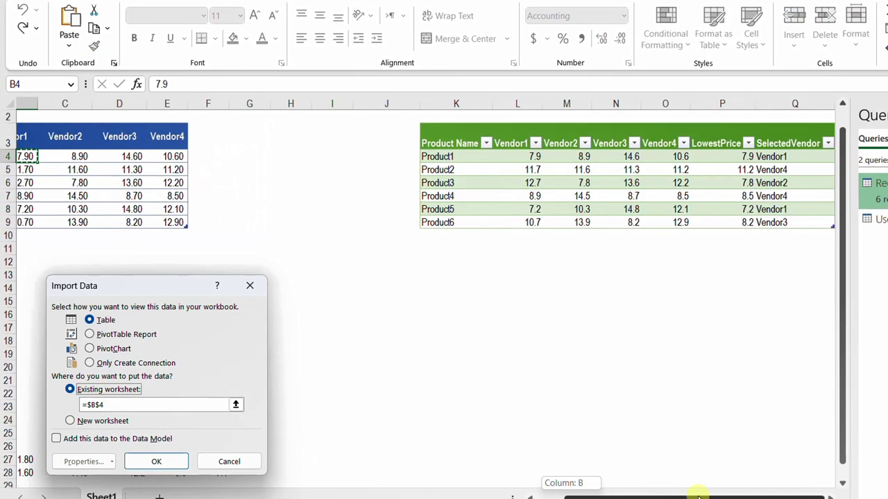
pyautogui.hscroll(5, 829, 495)
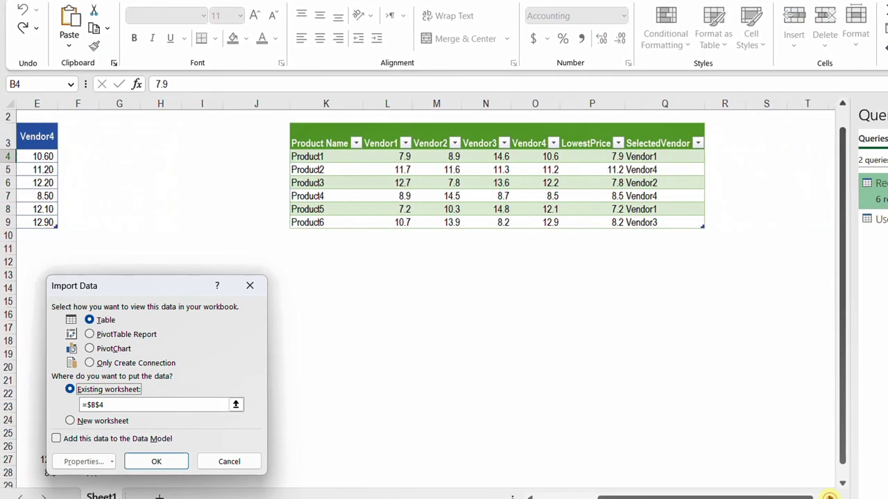
pyautogui.click(643, 135)
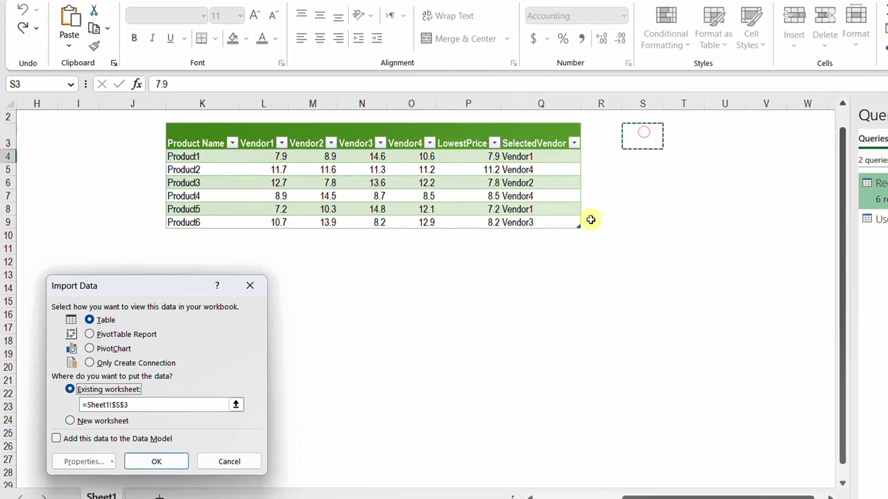
pyautogui.click(161, 463)
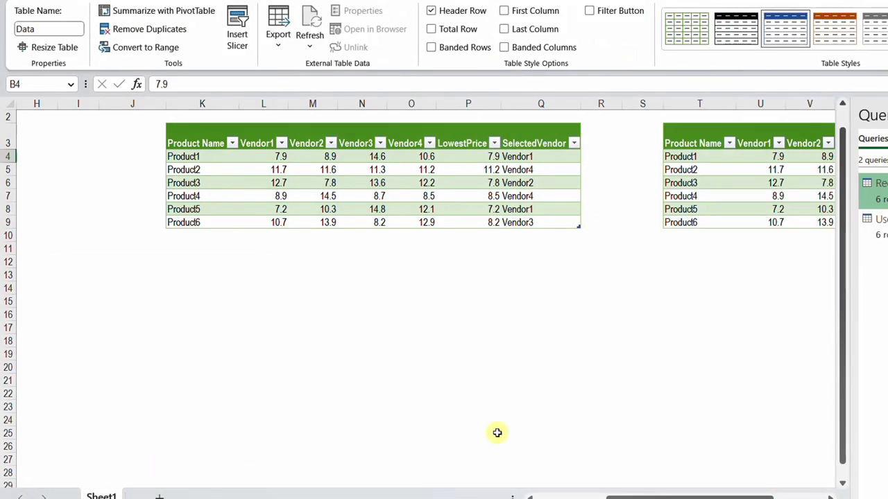
# Copy the Vendor5 header and prices from D16:D22 into F3 so they extend the blue source table.
pyautogui.moveTo(735, 497); pyautogui.dragTo(564, 494)
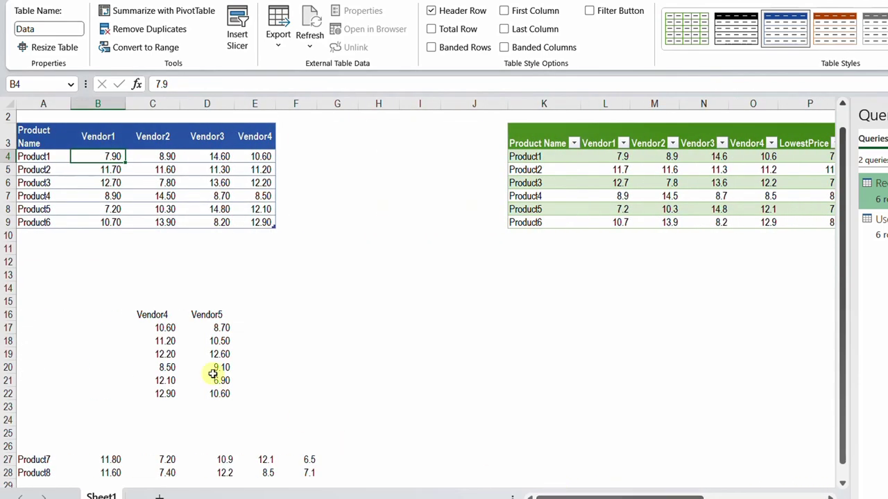
pyautogui.moveTo(206, 316); pyautogui.dragTo(223, 392)
pyautogui.hotkey('ctrl', 'c')
pyautogui.click(290, 131)
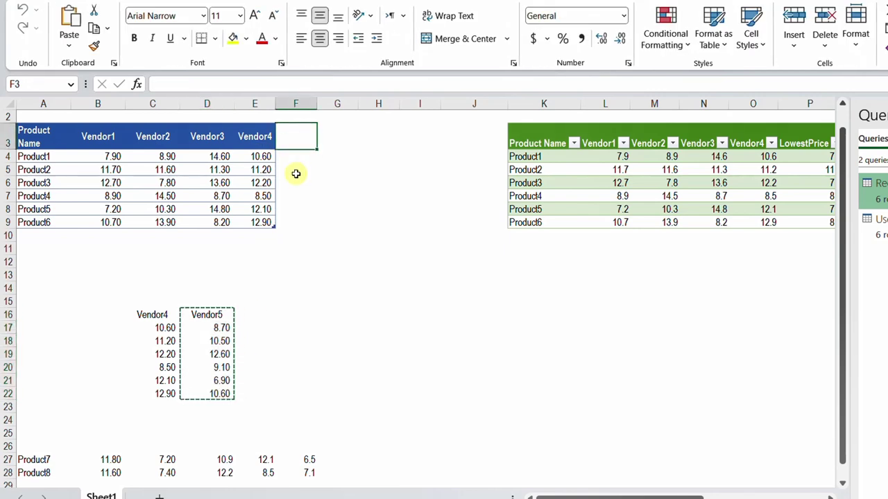
pyautogui.hotkey('ctrl', 'v')
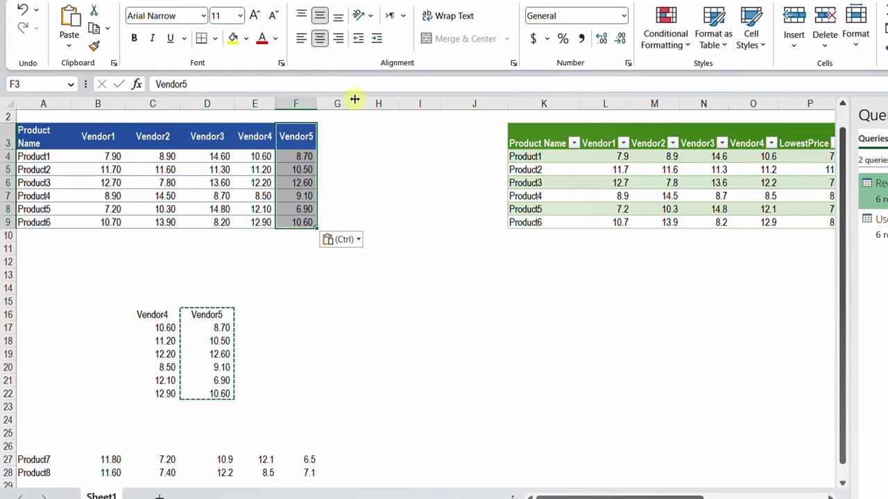
# Refresh all queries to bring Vendor5 into both green output tables and compare their lowest price and selected vendor columns.
pyautogui.click(301, 1)
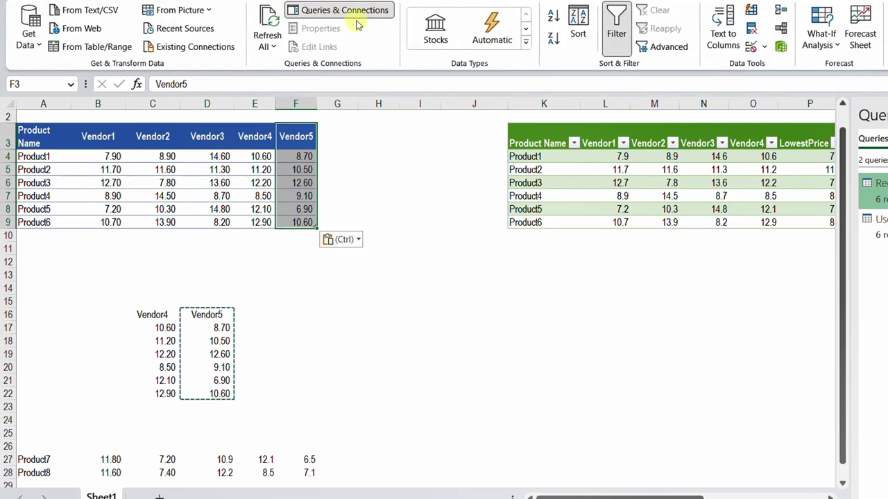
pyautogui.click(271, 24)
pyautogui.moveTo(600, 498); pyautogui.dragTo(701, 496)
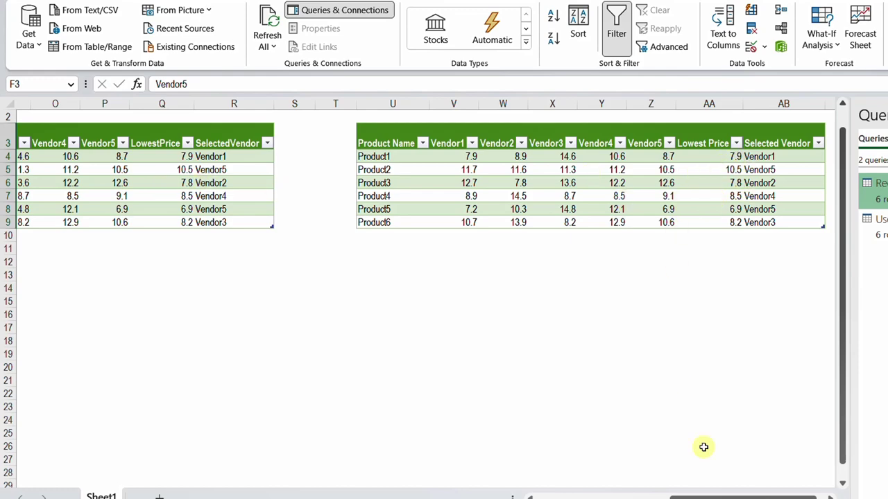
# Copy the Product7 and Product8 rows from A27:F28 into A10, directly below Product6 in the source table.
pyautogui.moveTo(717, 498); pyautogui.dragTo(666, 498)
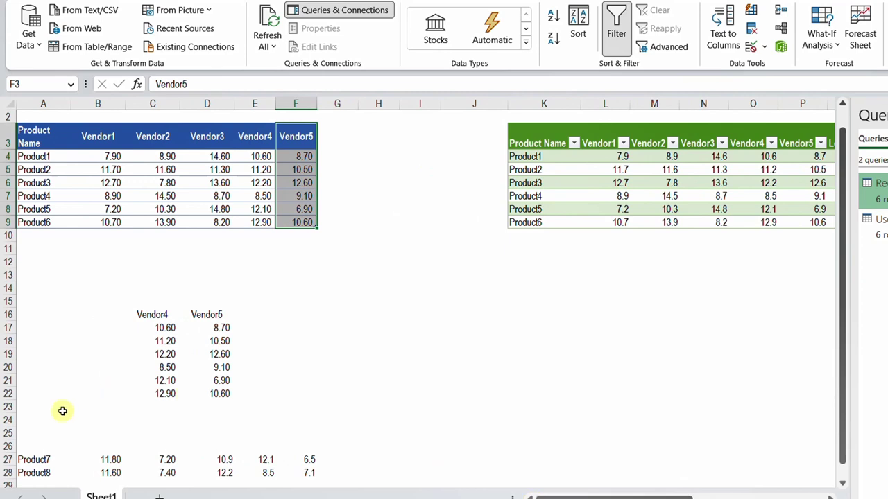
pyautogui.moveTo(40, 459); pyautogui.dragTo(287, 471)
pyautogui.hotkey('ctrl', 'c')
pyautogui.click(38, 235)
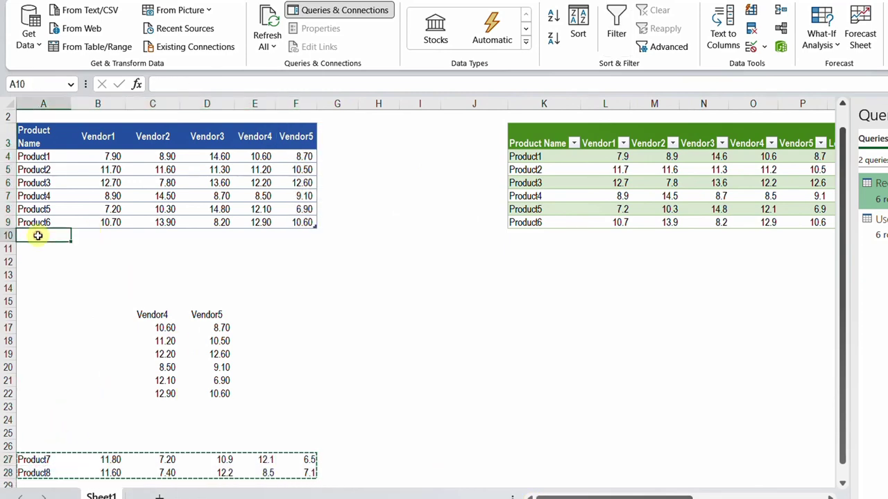
pyautogui.hotkey('ctrl', 'v')
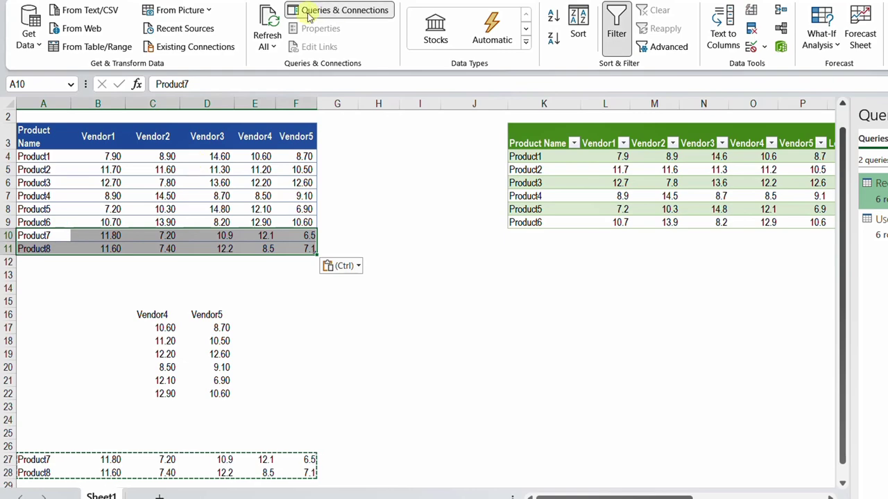
# Refresh both queries again to include Product7 and Product8 and check the new rows in the two output tables.
pyautogui.click(267, 46)
pyautogui.click(294, 70)
pyautogui.moveTo(550, 496); pyautogui.dragTo(723, 497)
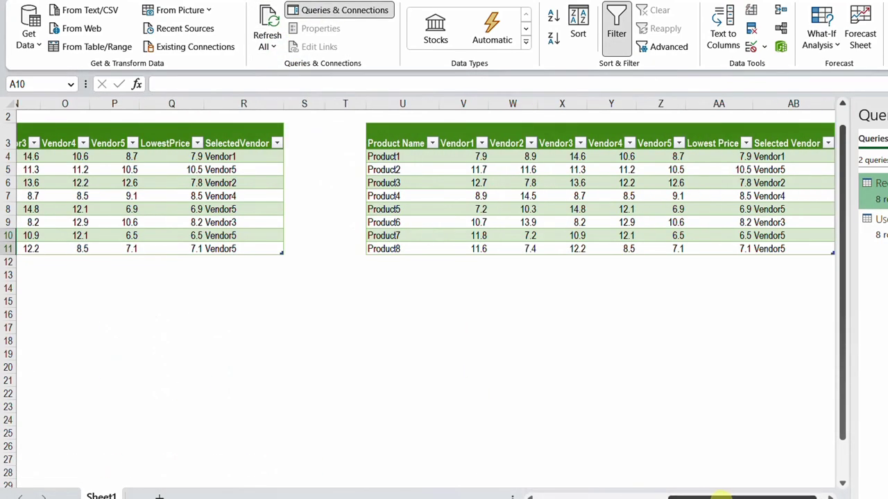